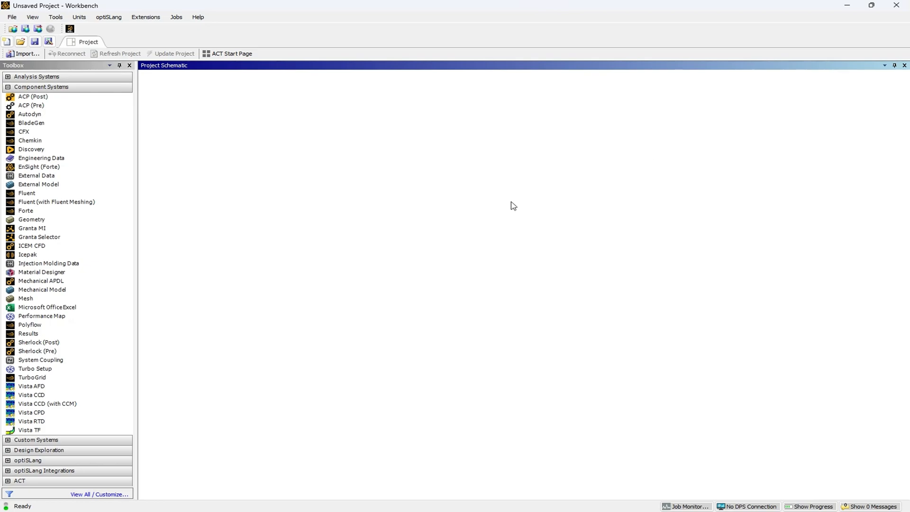
# Add Geometry, Mesh and Fluent (with Fluent Meshing) component systems side by side in the project schematic.
pyautogui.moveTo(32, 219); pyautogui.dragTo(204, 121)
pyautogui.rightClick(204, 119)
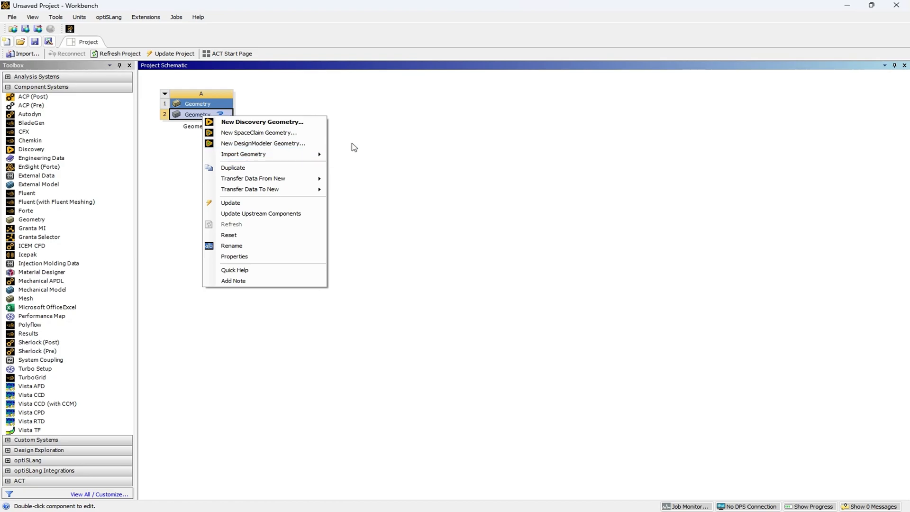
pyautogui.click(400, 145)
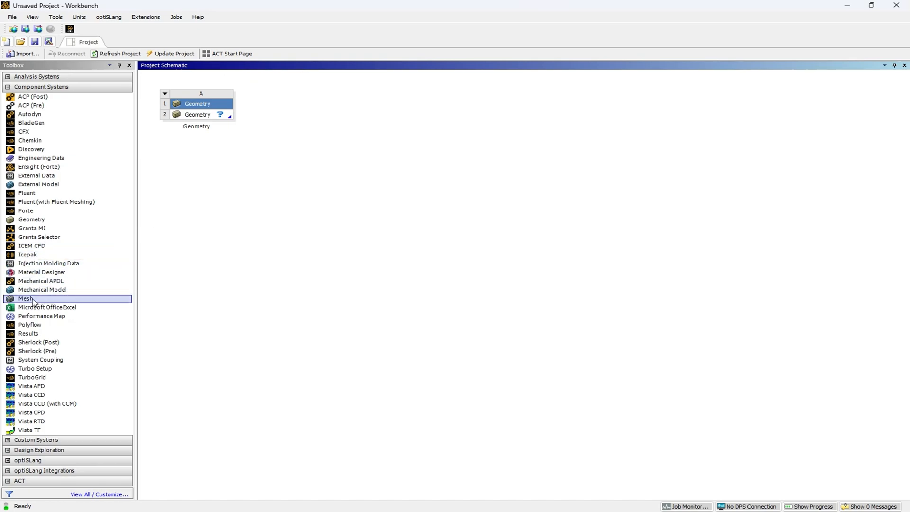
pyautogui.moveTo(25, 299); pyautogui.dragTo(300, 124)
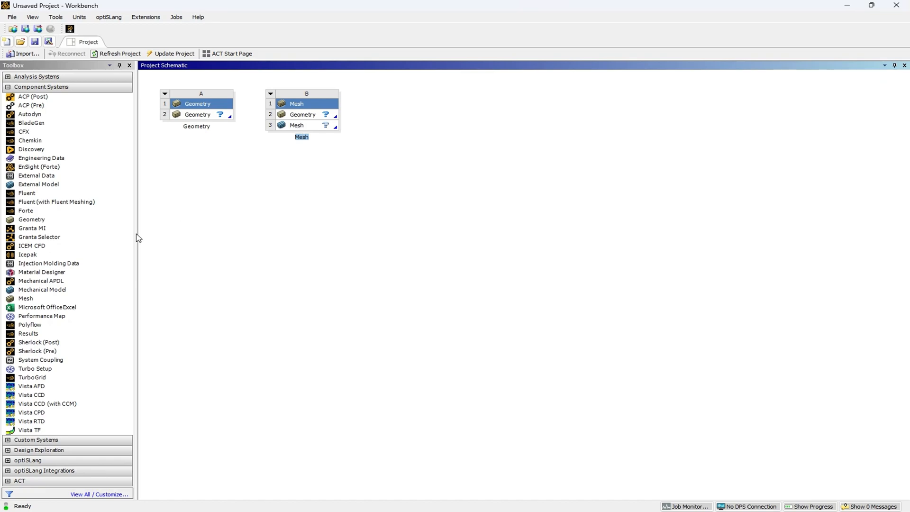
pyautogui.moveTo(56, 201); pyautogui.dragTo(445, 143)
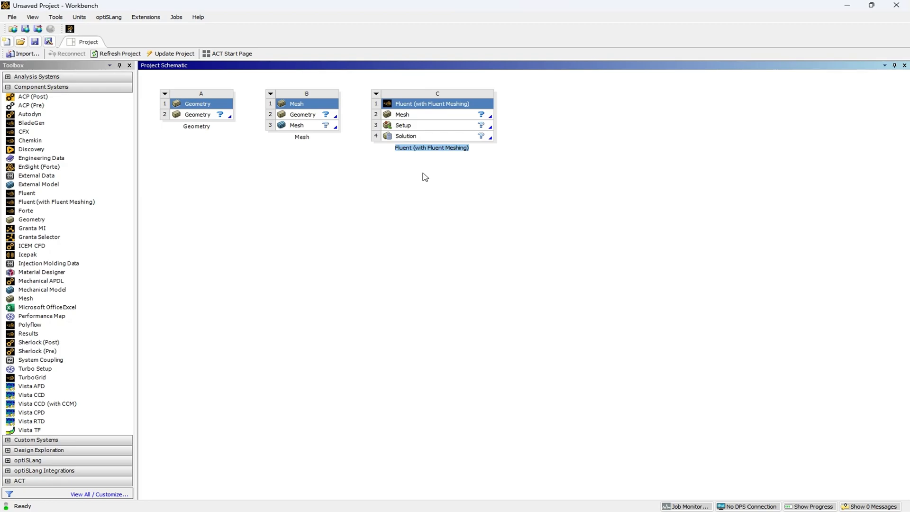
pyautogui.click(493, 382)
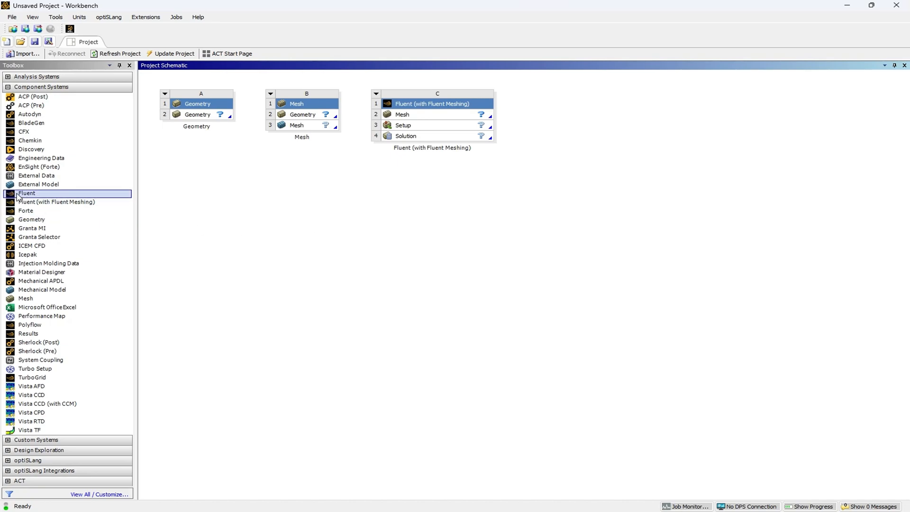
# Add a standalone Fluent system below the Geometry system and open its Setup for editing.
pyautogui.moveTo(18, 196); pyautogui.dragTo(195, 162)
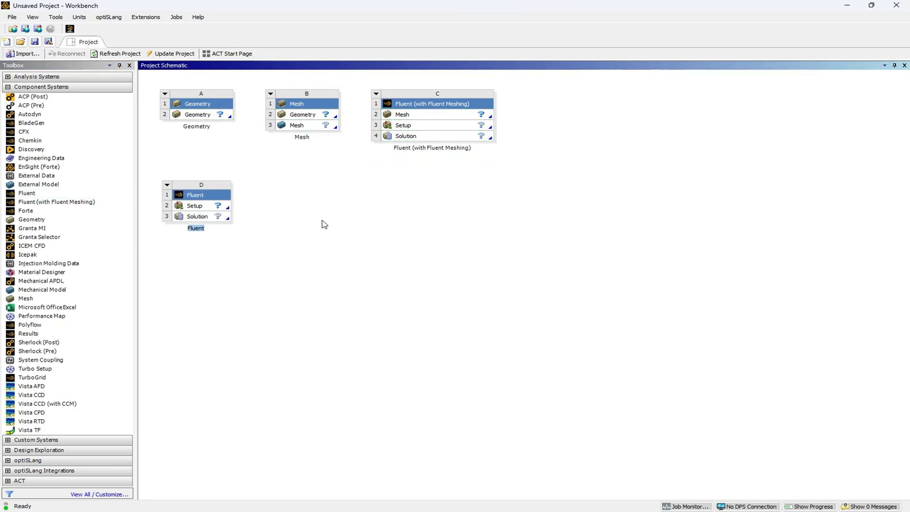
pyautogui.rightClick(194, 206)
pyautogui.click(210, 212)
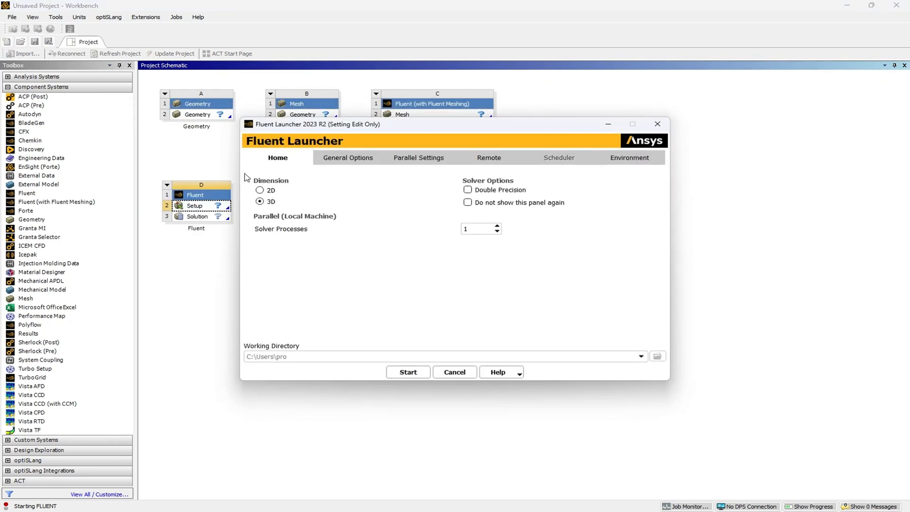
# Start Fluent in 3D with double precision enabled and 12 solver processes.
pyautogui.click(468, 190)
pyautogui.click(474, 228)
pyautogui.write('2')
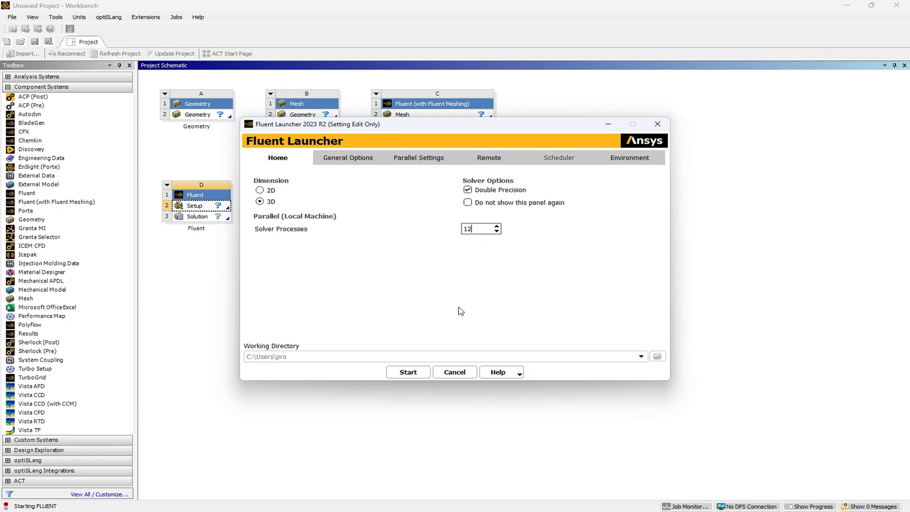
pyautogui.click(407, 374)
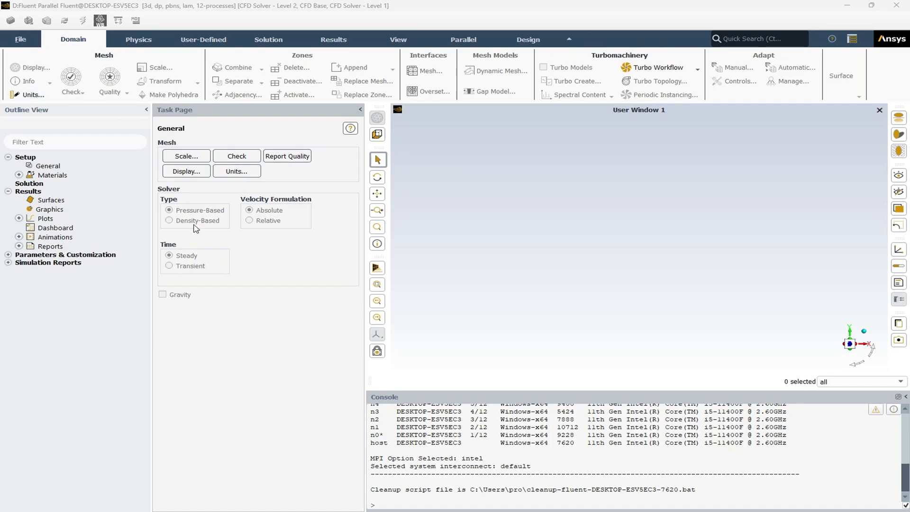
# Import the case and data of vessel.cas.h5 from the Documents\False Lumen\result\fluent folder.
pyautogui.click(20, 42)
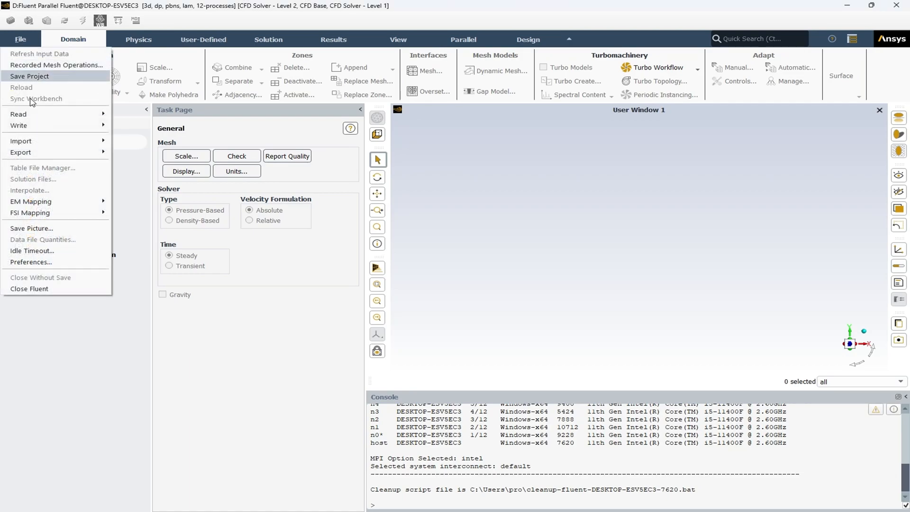
pyautogui.moveTo(38, 142)
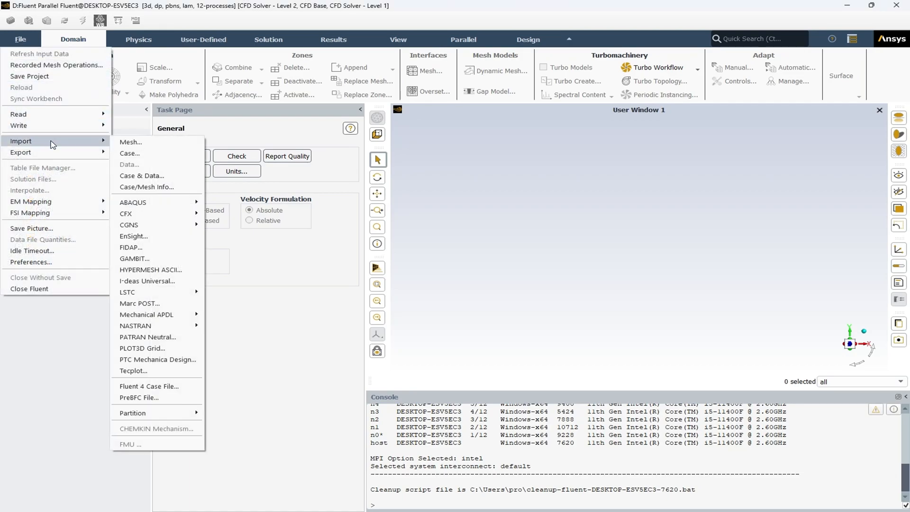
pyautogui.click(173, 176)
pyautogui.click(308, 199)
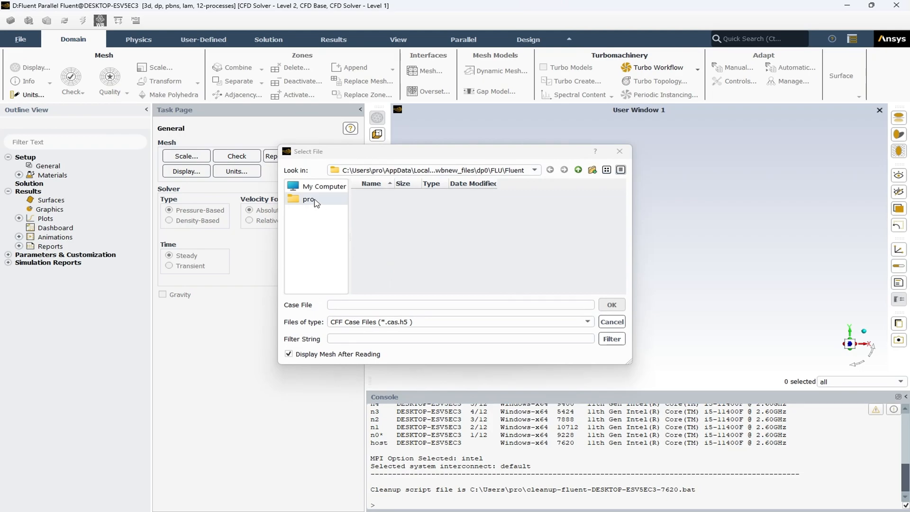
pyautogui.doubleClick(384, 230)
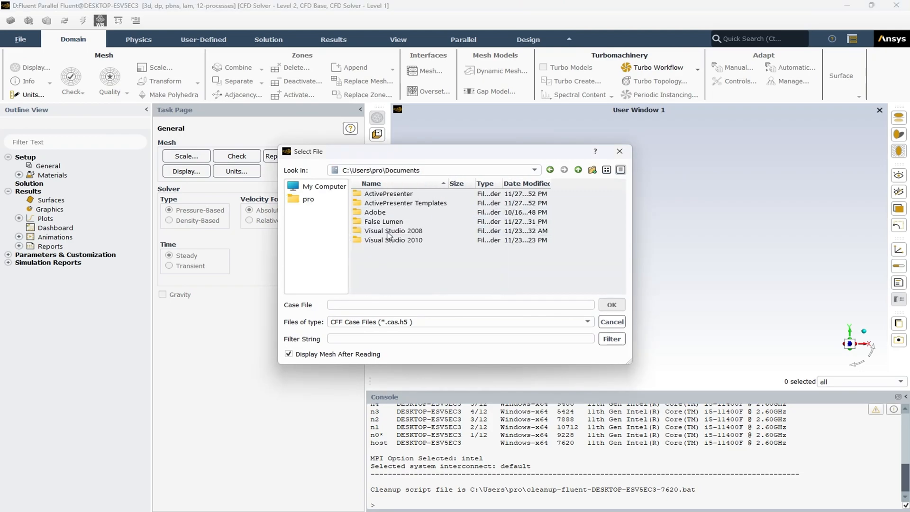
pyautogui.doubleClick(386, 222)
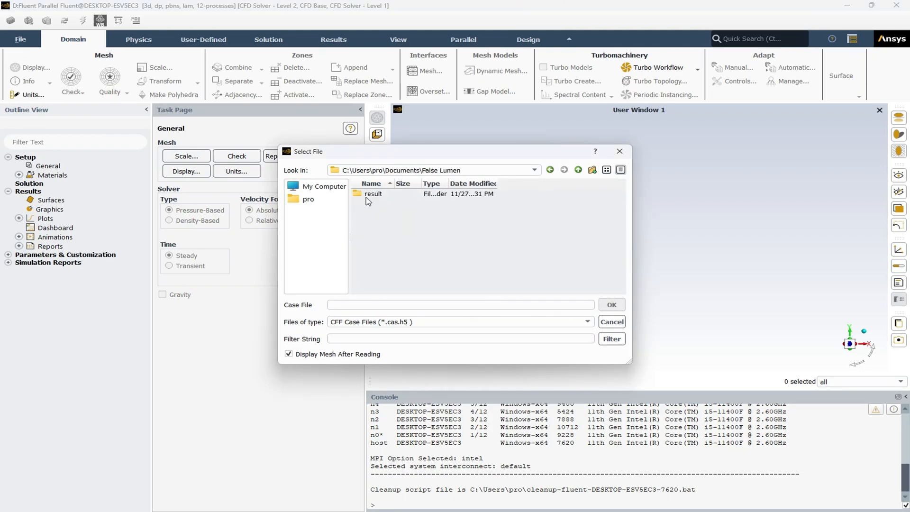
pyautogui.doubleClick(367, 198)
pyautogui.doubleClick(358, 214)
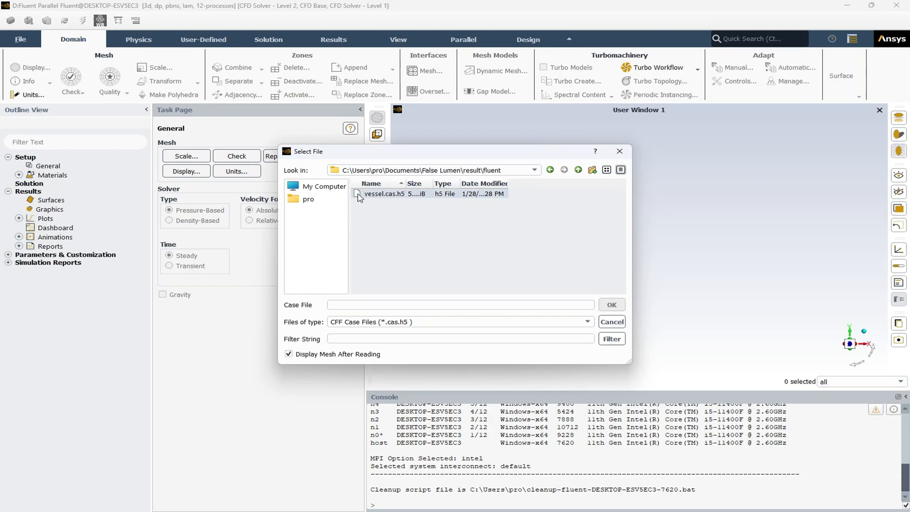
pyautogui.click(359, 194)
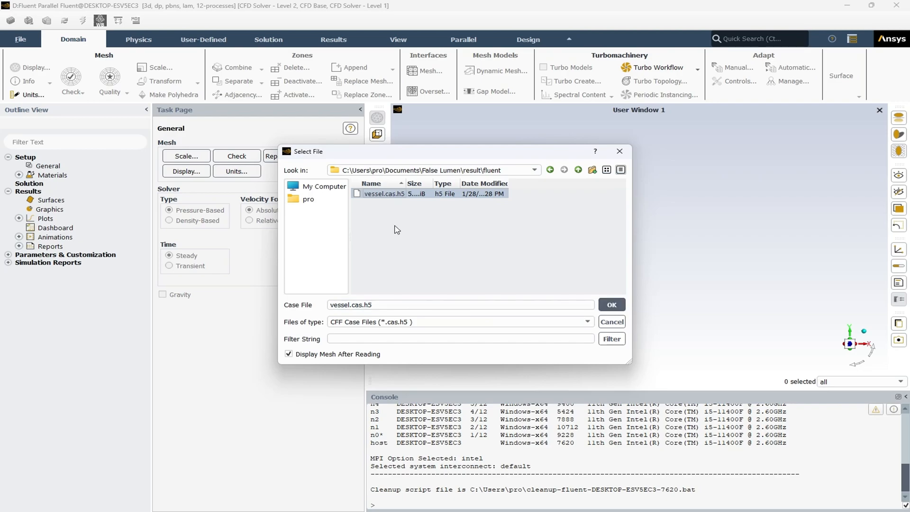
pyautogui.click(611, 305)
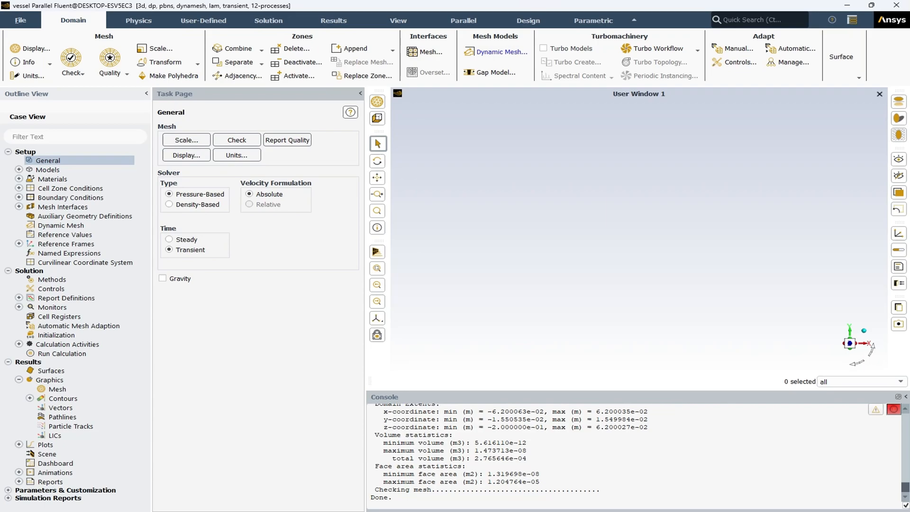
# Run the mesh check and report the mesh quality.
pyautogui.click(238, 141)
pyautogui.click(278, 139)
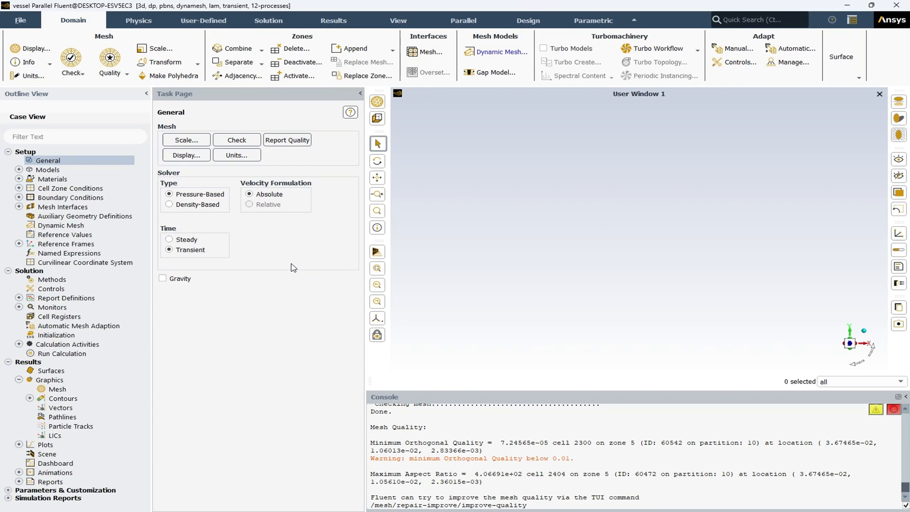
# Display the faces of all mesh surfaces and hide the ground plane grid to view the vessel's inlet and outlet.
pyautogui.click(378, 102)
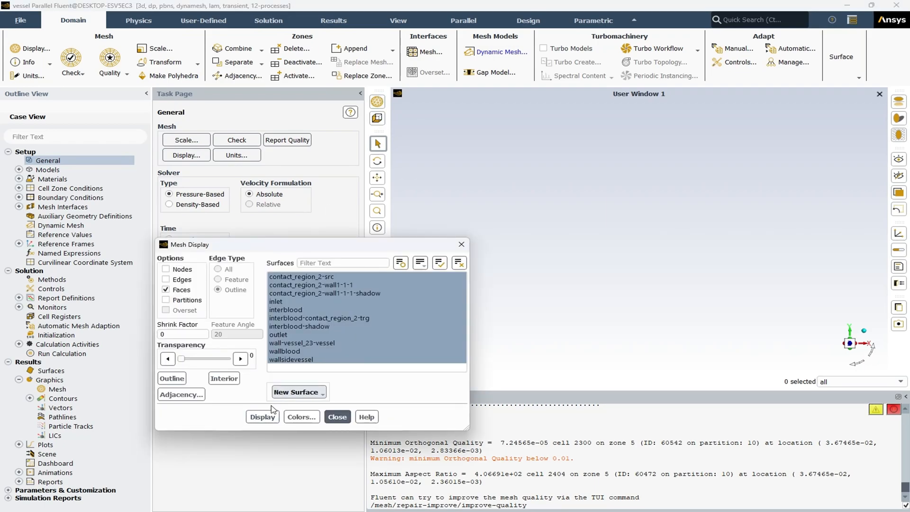
pyautogui.click(269, 416)
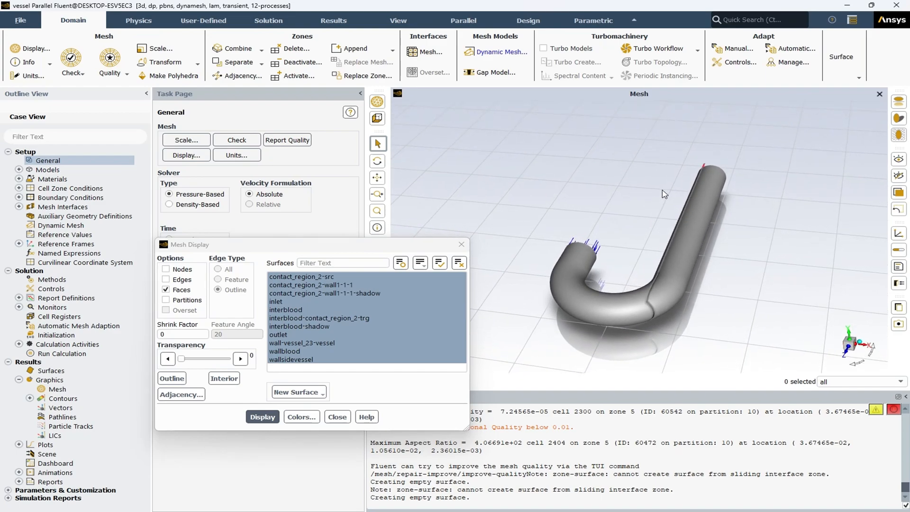
pyautogui.moveTo(662, 190); pyautogui.dragTo(682, 175, button='middle')
pyautogui.click(896, 133)
pyautogui.moveTo(763, 236); pyautogui.dragTo(779, 295, button='middle')
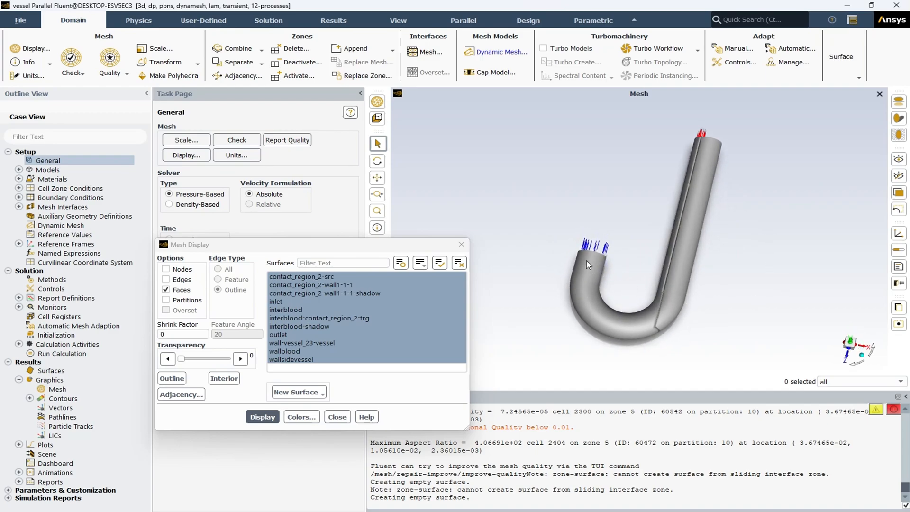
pyautogui.moveTo(701, 166)
pyautogui.mouseDown(button='middle')
pyautogui.moveTo(640, 244)
pyautogui.moveTo(693, 171)
pyautogui.mouseUp(button='middle')
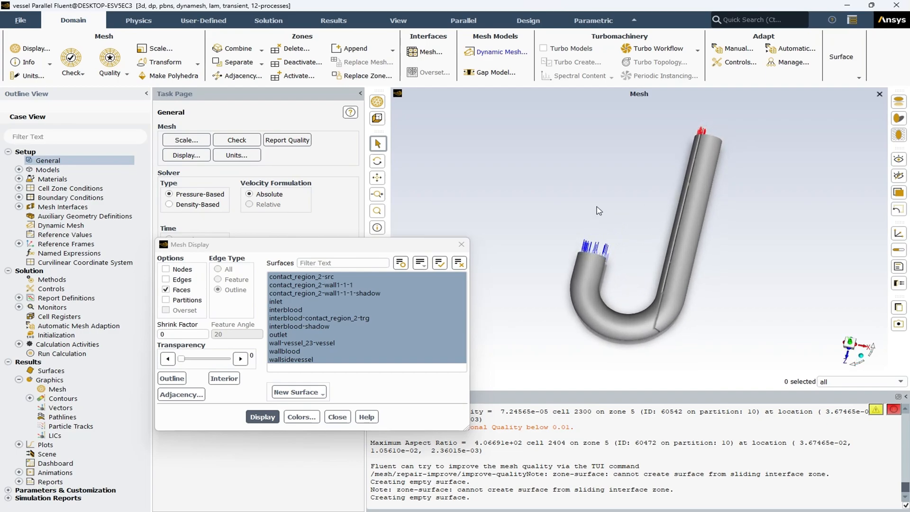
# Redisplay the vessel mesh with all edges shown along with its faces, and inspect the elements near the inlet end.
pyautogui.click(166, 279)
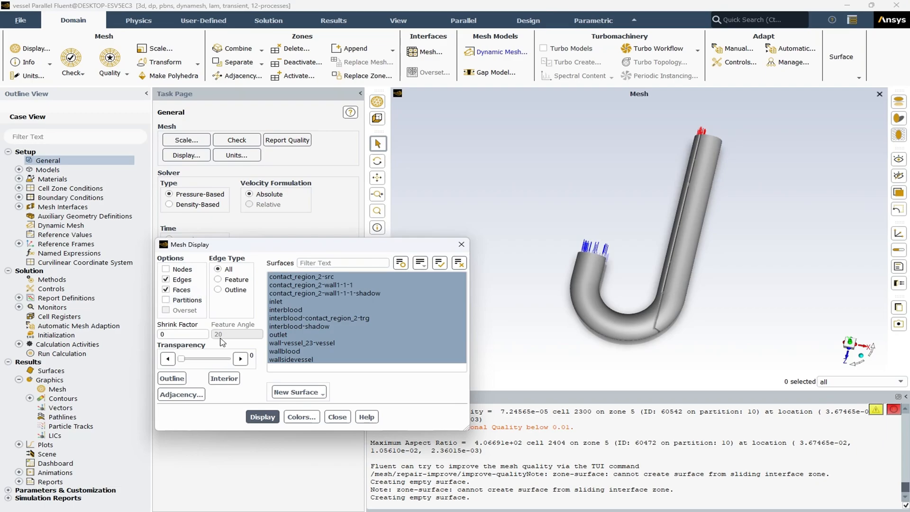
pyautogui.click(262, 416)
pyautogui.click(339, 417)
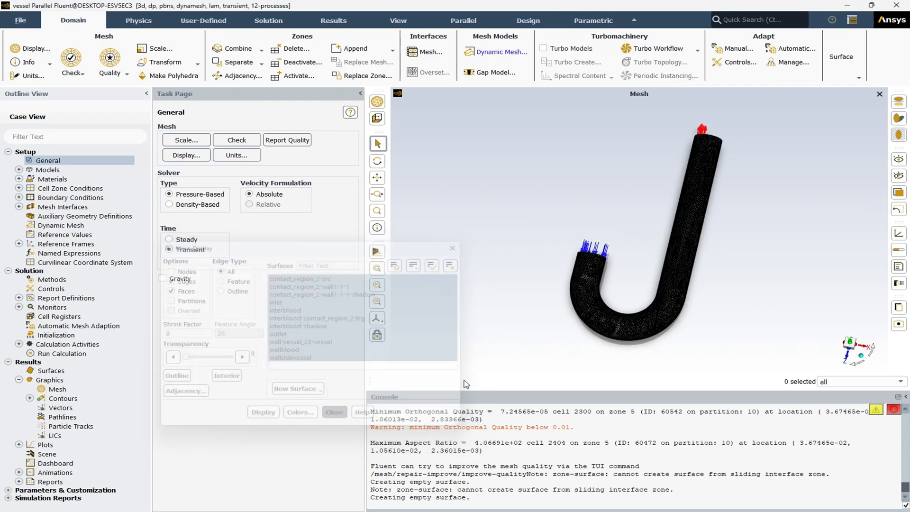
pyautogui.scroll(6, 593, 316)
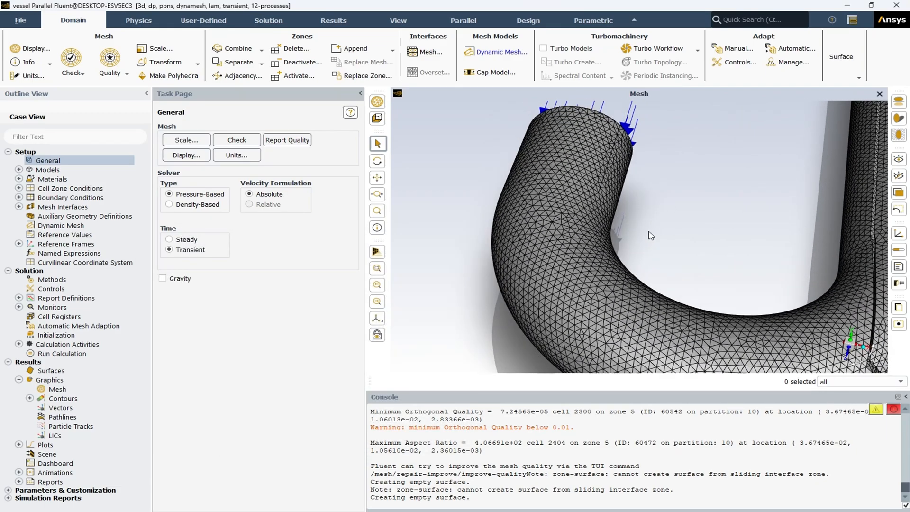
pyautogui.moveTo(650, 232)
pyautogui.mouseDown(button='middle')
pyautogui.moveTo(653, 198)
pyautogui.moveTo(640, 223)
pyautogui.mouseUp(button='middle')
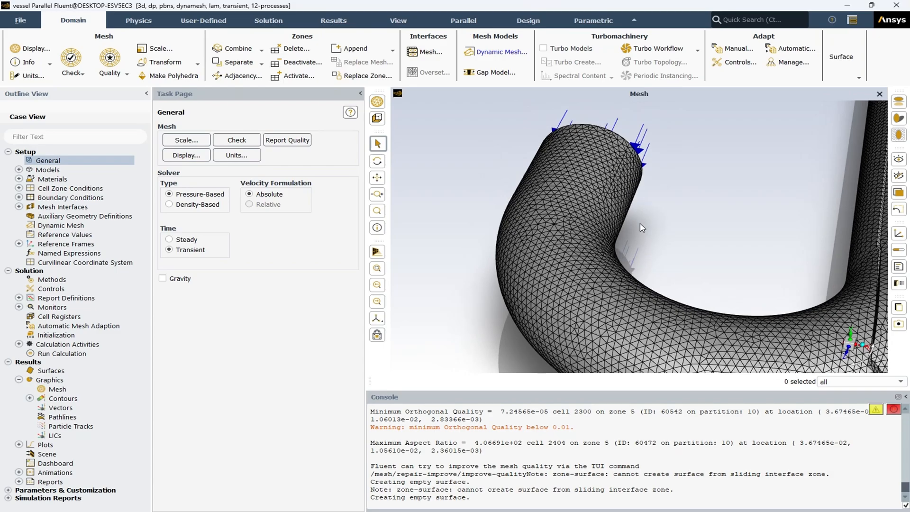
pyautogui.scroll(-5, 640, 224)
pyautogui.scroll(-4, 500, 304)
pyautogui.scroll(-1, 638, 294)
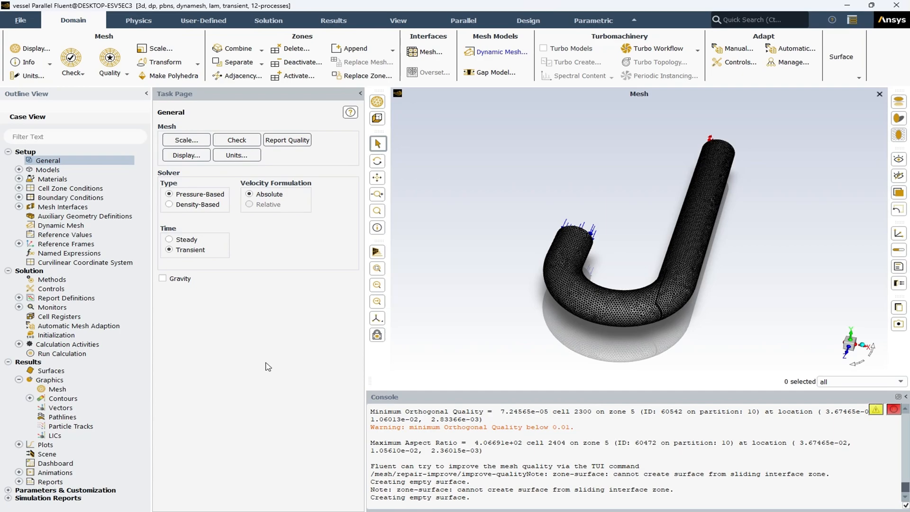
# Review the physical models list, examining the Multiphase, Energy, Viscous, Radiation and Species entries.
pyautogui.doubleClick(47, 170)
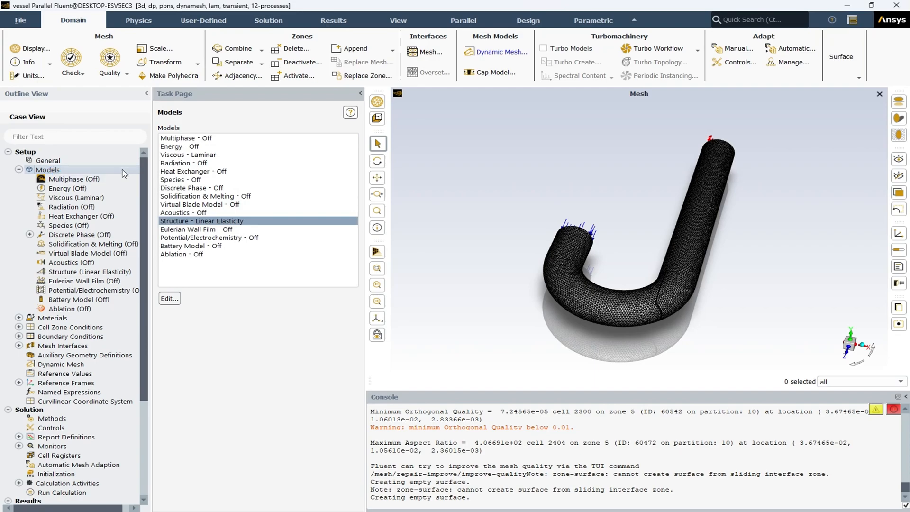
pyautogui.click(247, 138)
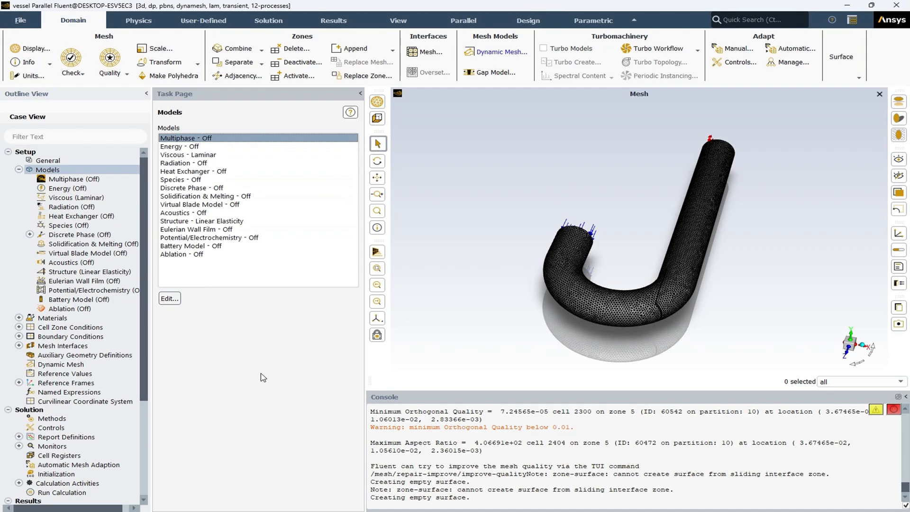
pyautogui.click(207, 155)
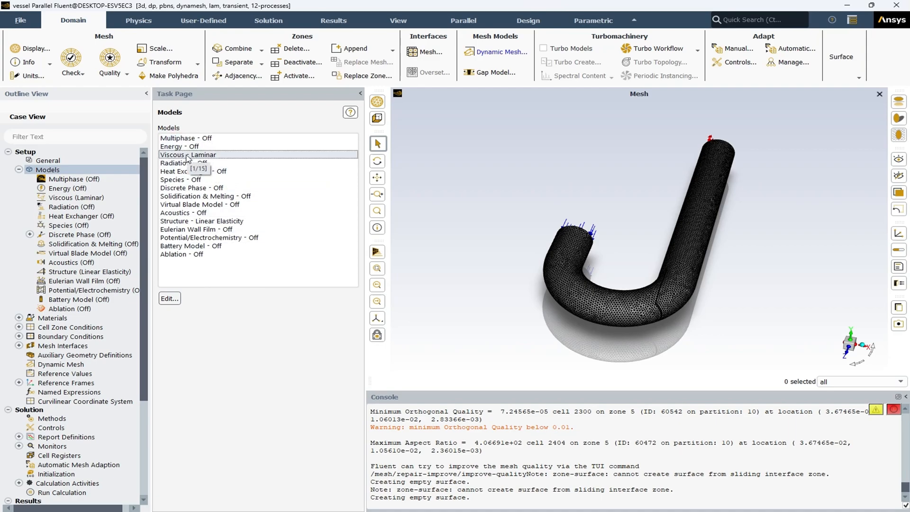
pyautogui.click(190, 138)
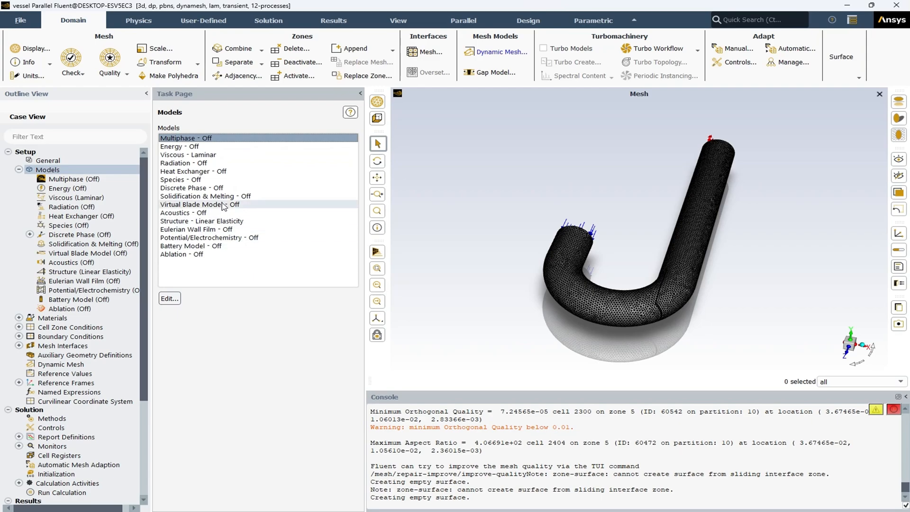
pyautogui.click(194, 147)
pyautogui.click(198, 163)
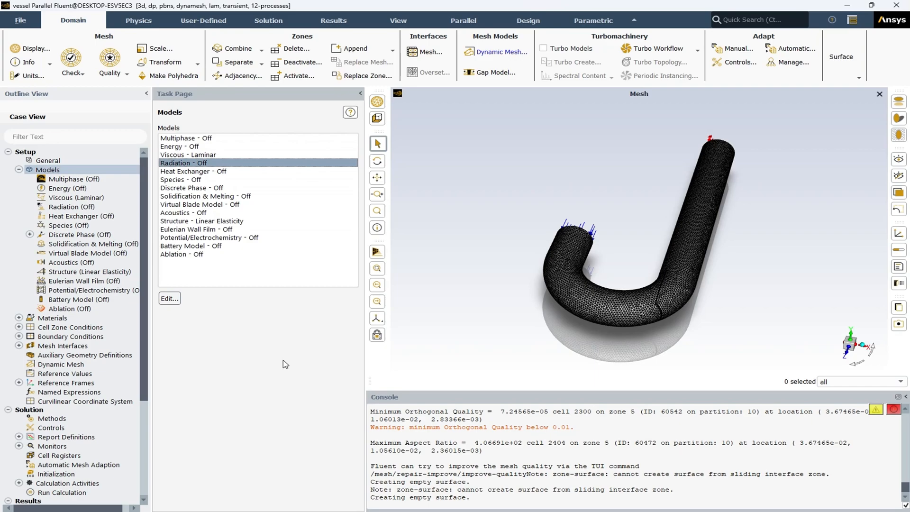
pyautogui.click(199, 182)
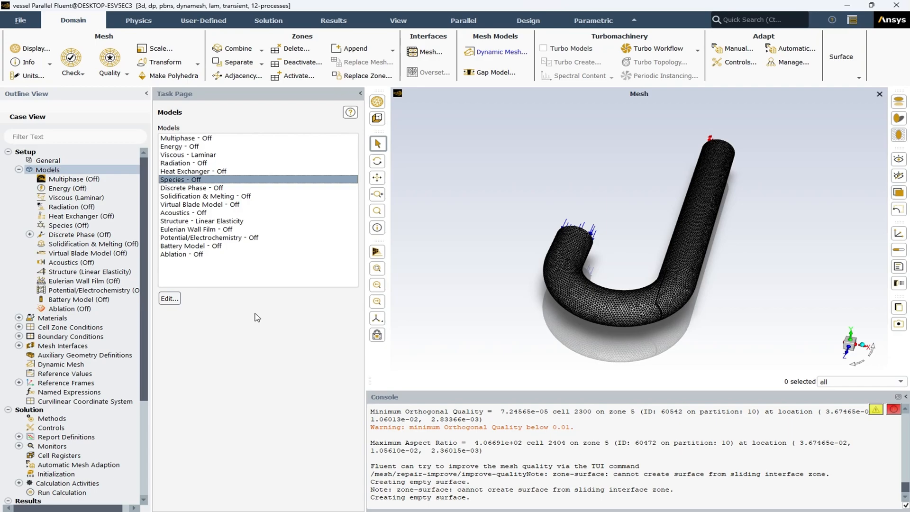
# Examine the Structure entry's elasticity model options and close it without changing the selected model.
pyautogui.doubleClick(192, 222)
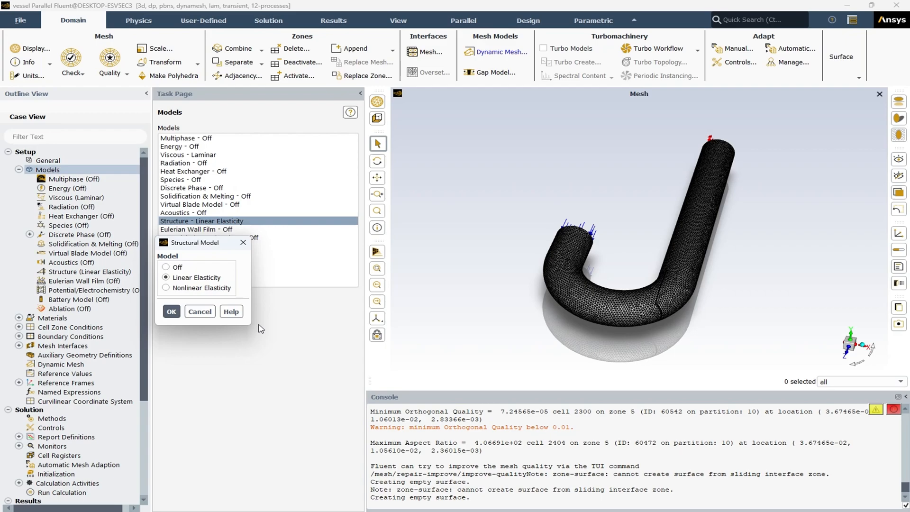
pyautogui.click(211, 314)
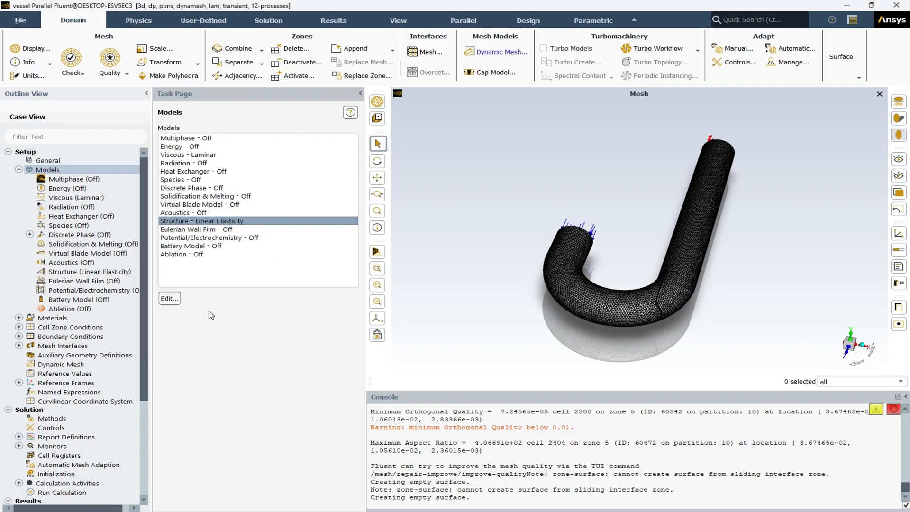
pyautogui.click(19, 170)
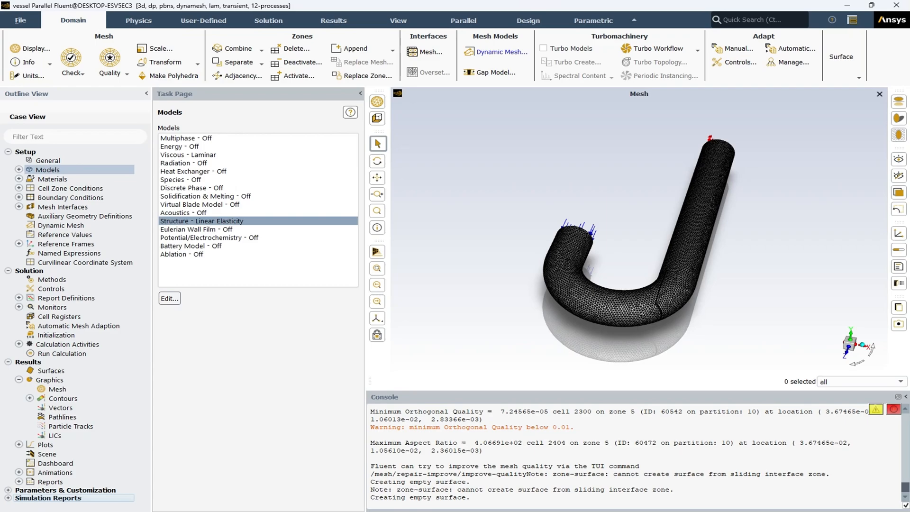
# Review the compiled UDF setup, checking its source file list and library name without loading anything.
pyautogui.click(207, 24)
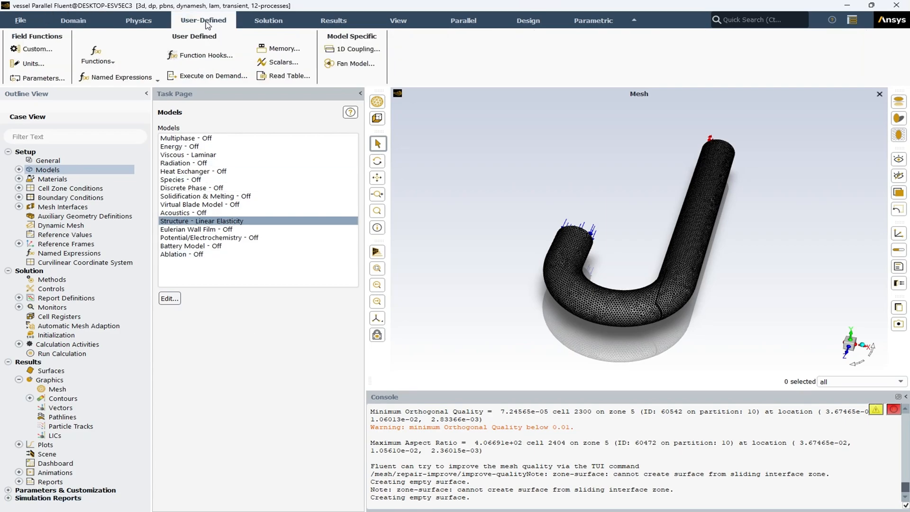
pyautogui.click(100, 62)
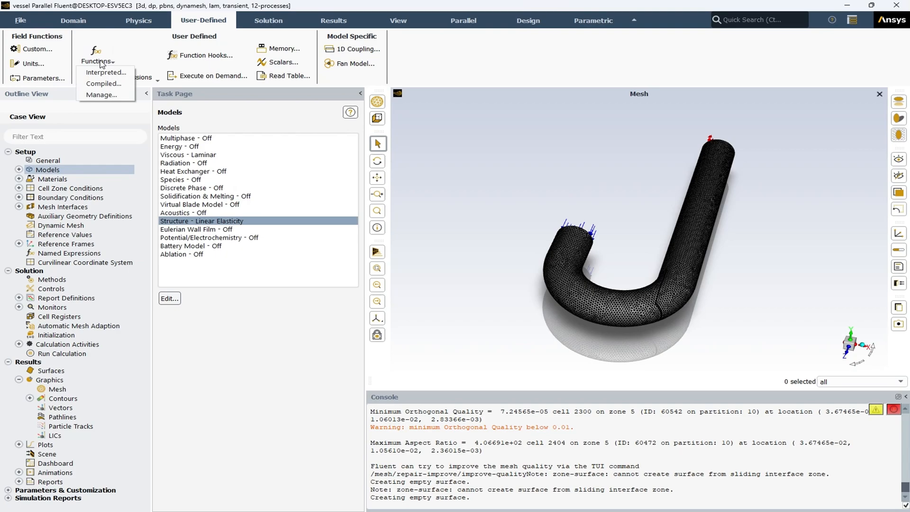
pyautogui.click(102, 83)
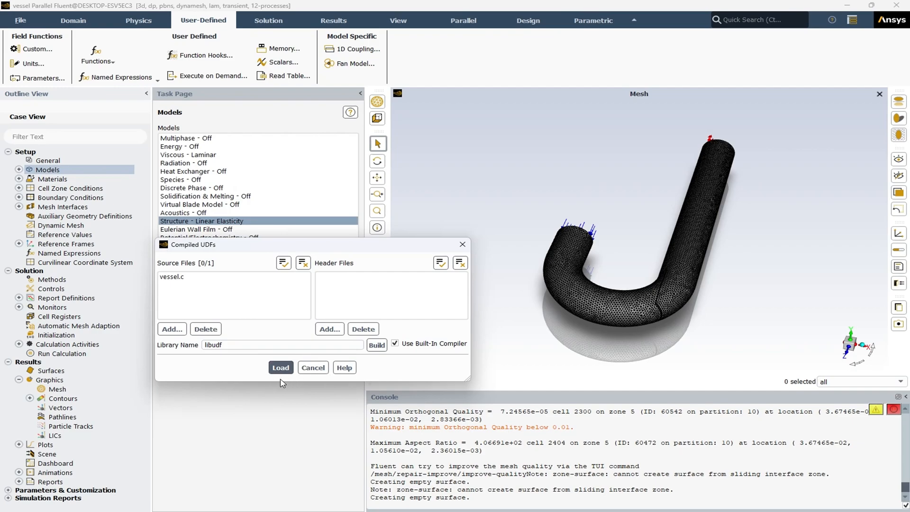
pyautogui.click(313, 369)
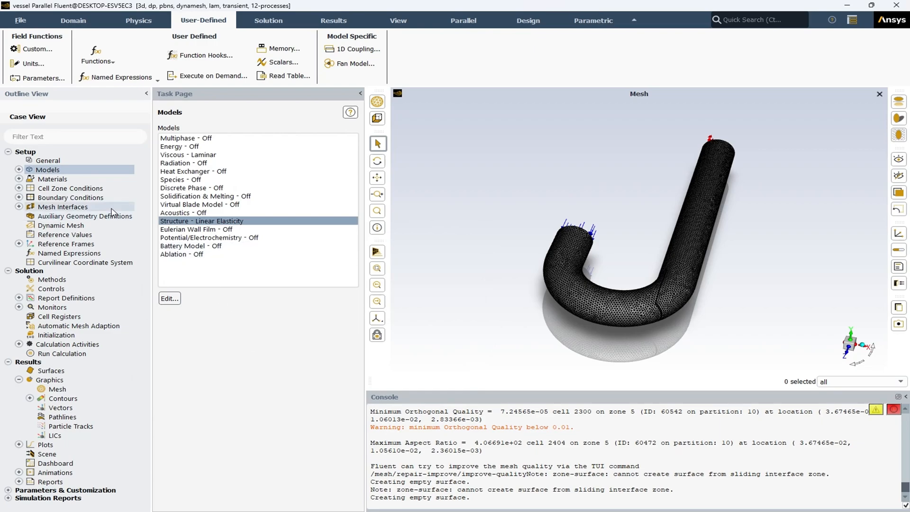
# Show the list of fluid and solid materials defined in the case.
pyautogui.click(20, 179)
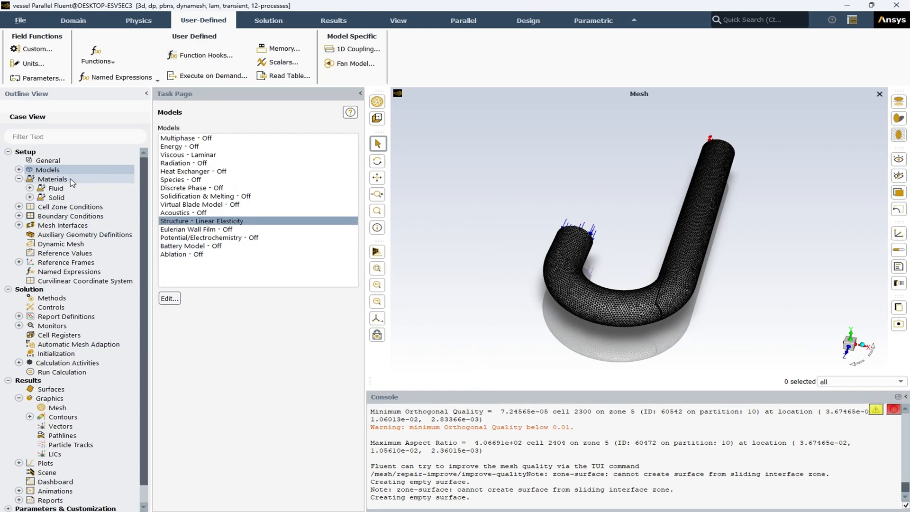
pyautogui.click(54, 180)
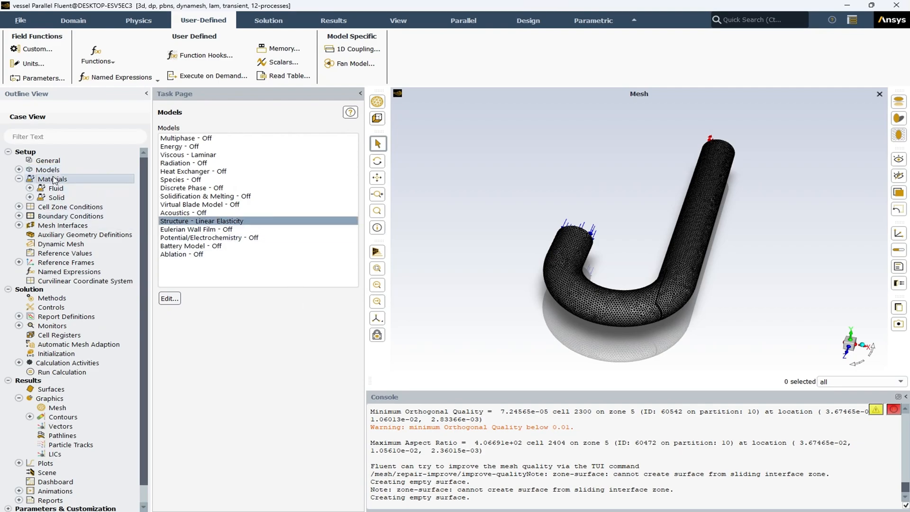
pyautogui.doubleClick(55, 181)
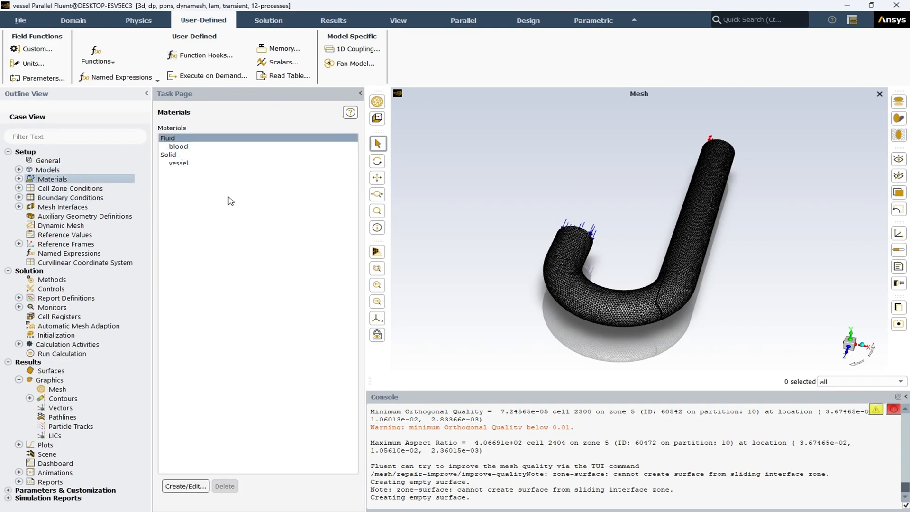
# Group the boundary condition zones by type and check the inlet zone's velocity settings.
pyautogui.doubleClick(53, 199)
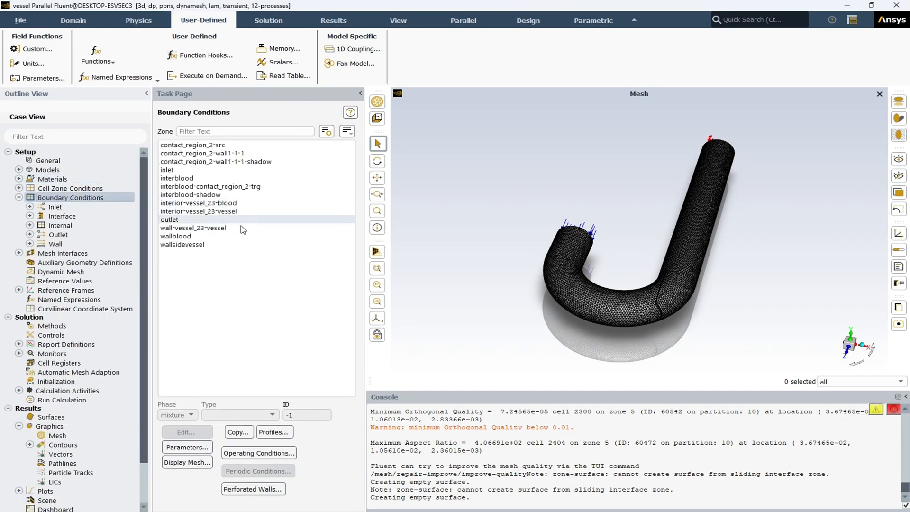
pyautogui.click(347, 132)
pyautogui.click(388, 180)
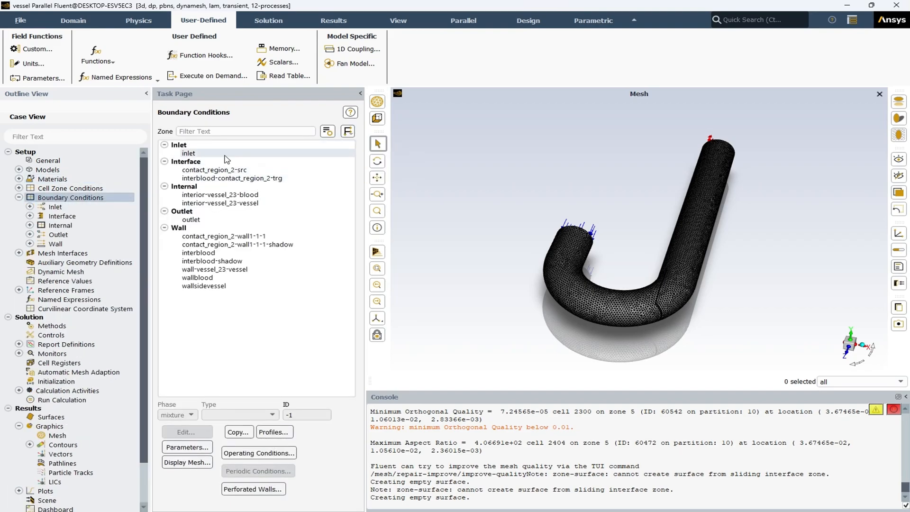
pyautogui.click(195, 154)
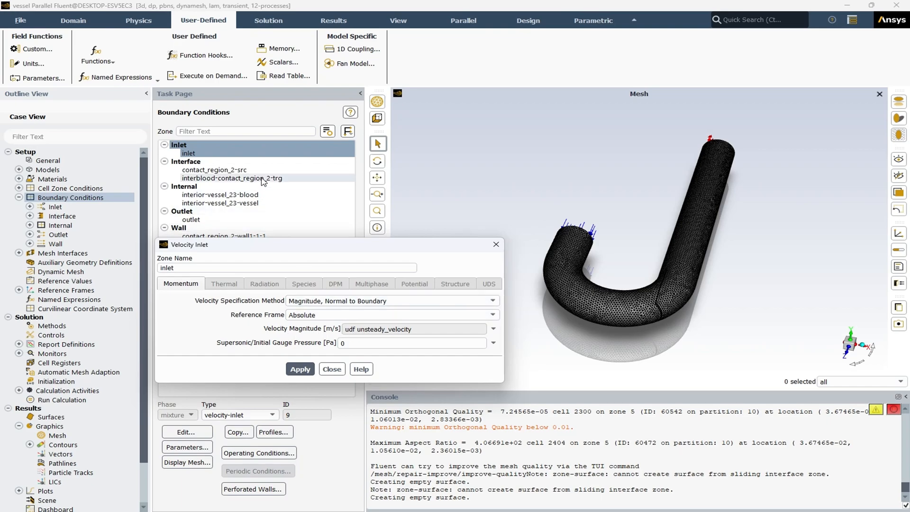
pyautogui.click(332, 368)
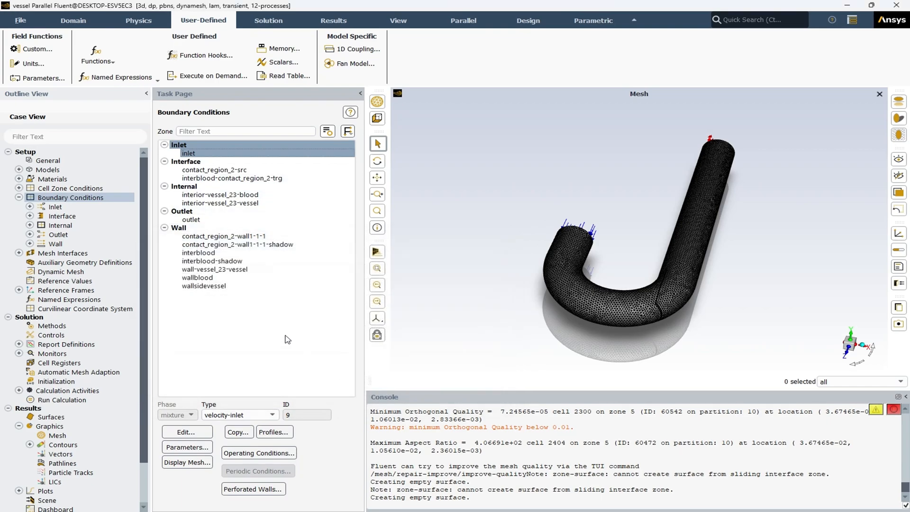
# Examine the interblood wall's structural displacement conditions, including the options offered for X-displacement, and leave them as they are.
pyautogui.click(210, 253)
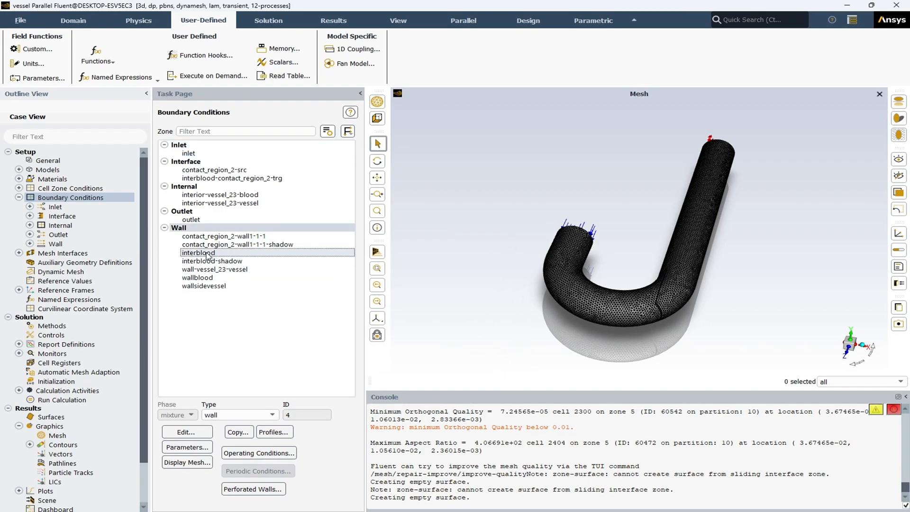
pyautogui.doubleClick(208, 254)
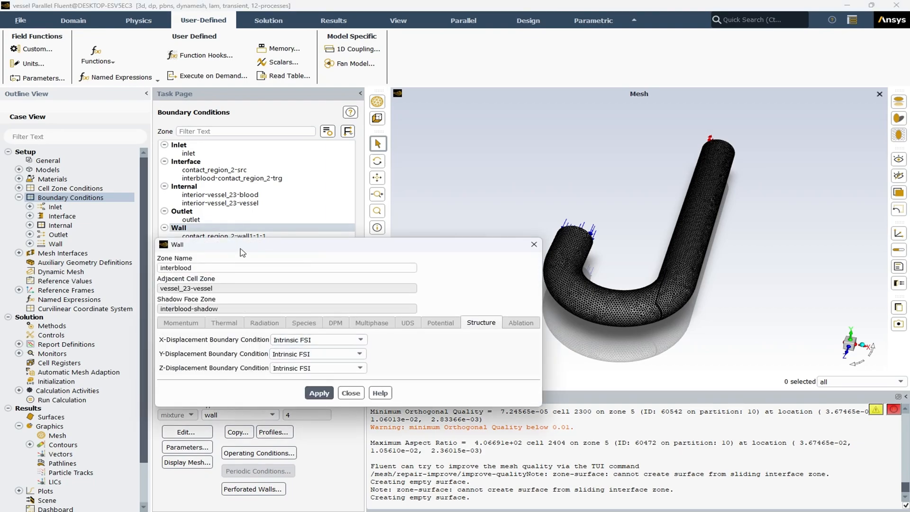
pyautogui.moveTo(242, 252); pyautogui.dragTo(417, 294)
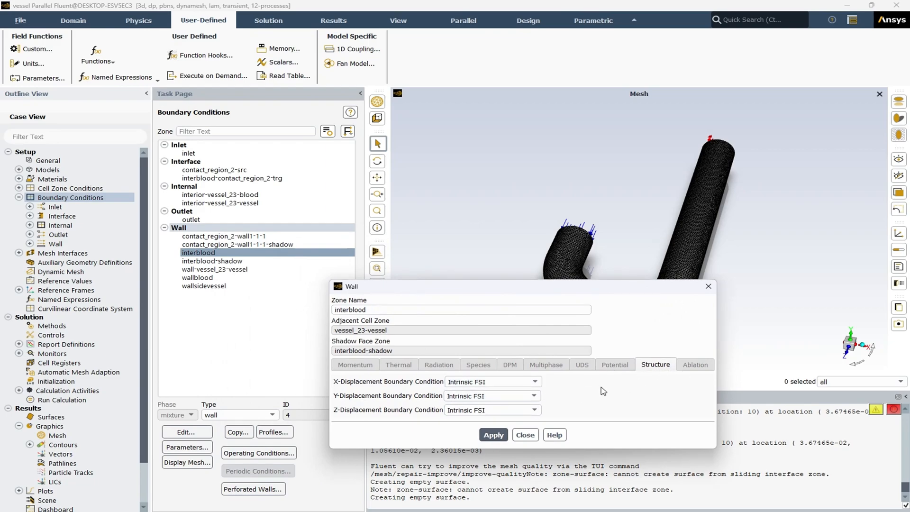
pyautogui.click(534, 383)
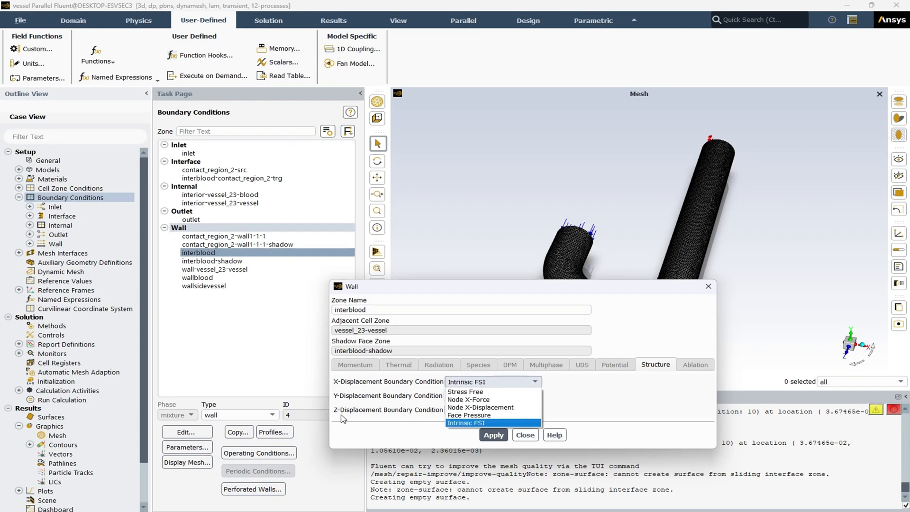
pyautogui.click(395, 399)
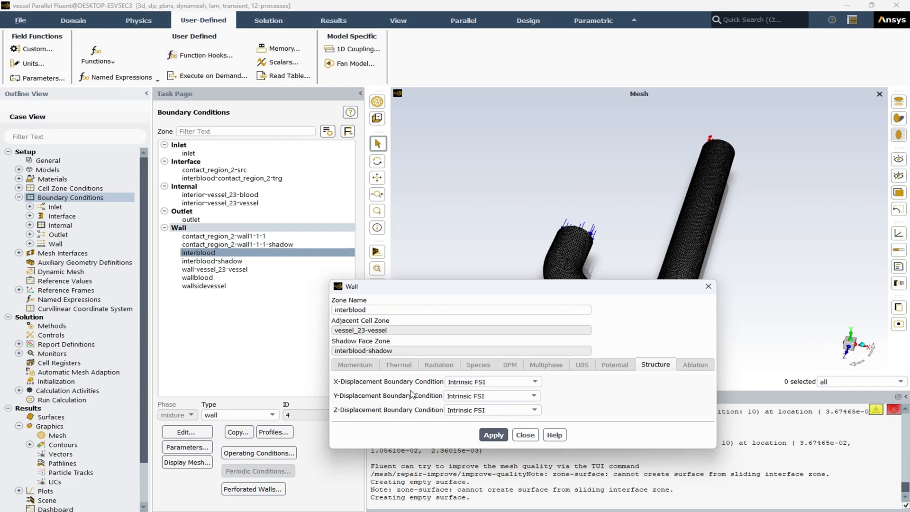
pyautogui.click(488, 387)
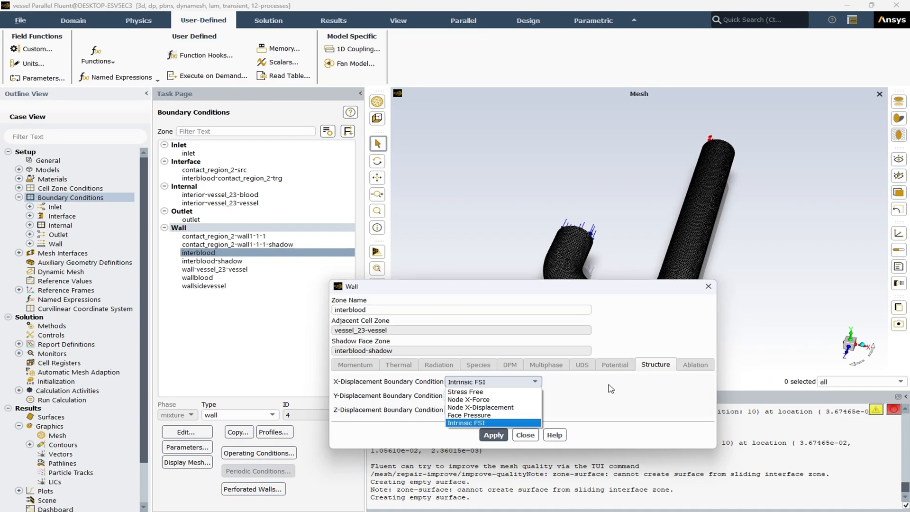
pyautogui.click(611, 388)
pyautogui.click(525, 435)
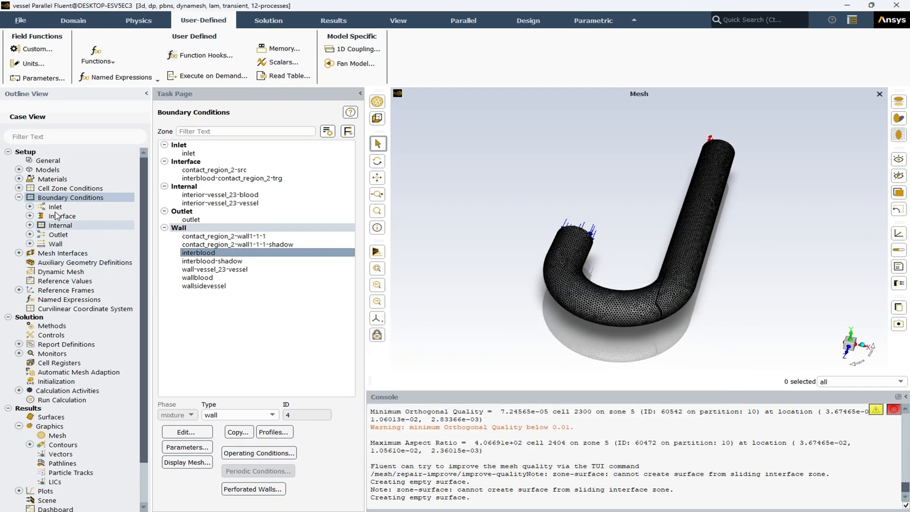
pyautogui.click(19, 197)
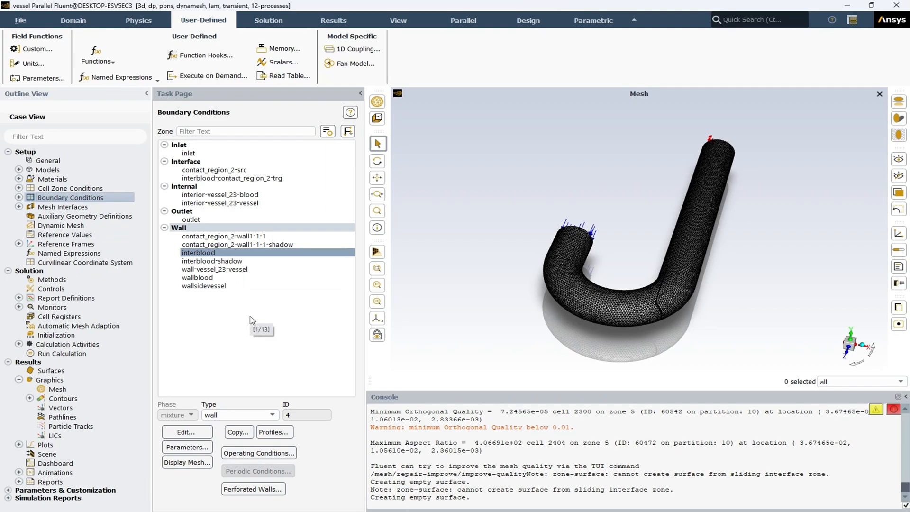
# Review the solution methods, including the available pressure-velocity coupling schemes, keeping the current scheme.
pyautogui.click(8, 152)
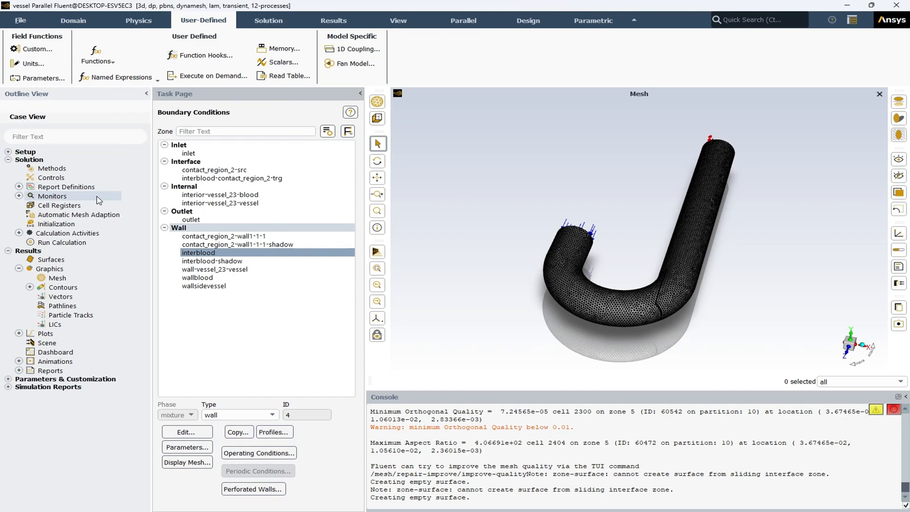
pyautogui.click(49, 170)
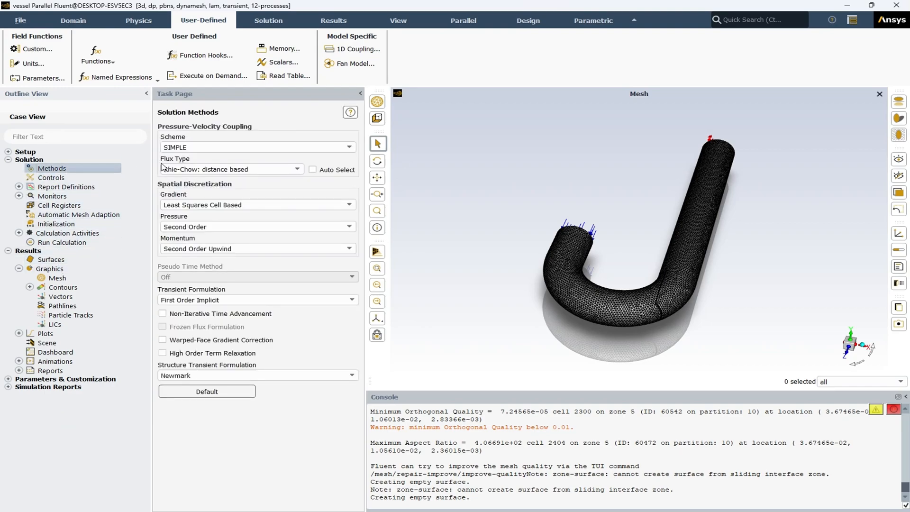
pyautogui.click(208, 147)
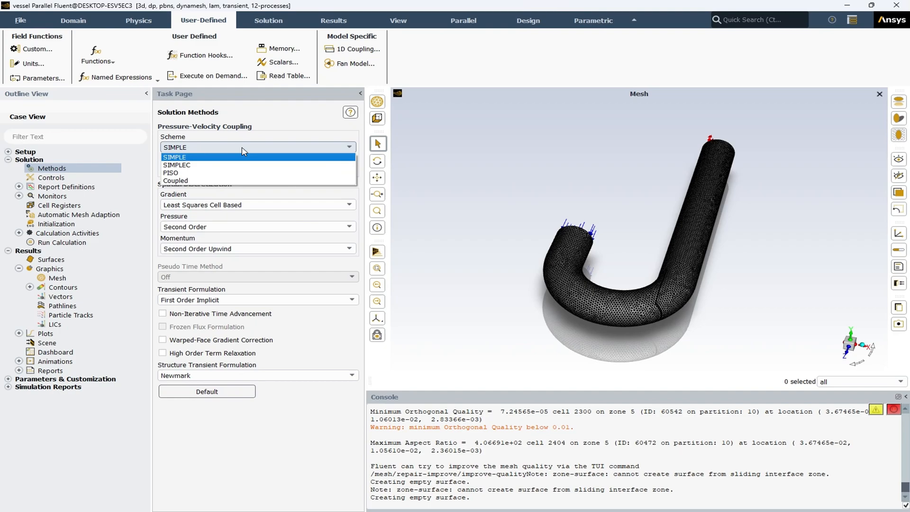
pyautogui.click(275, 428)
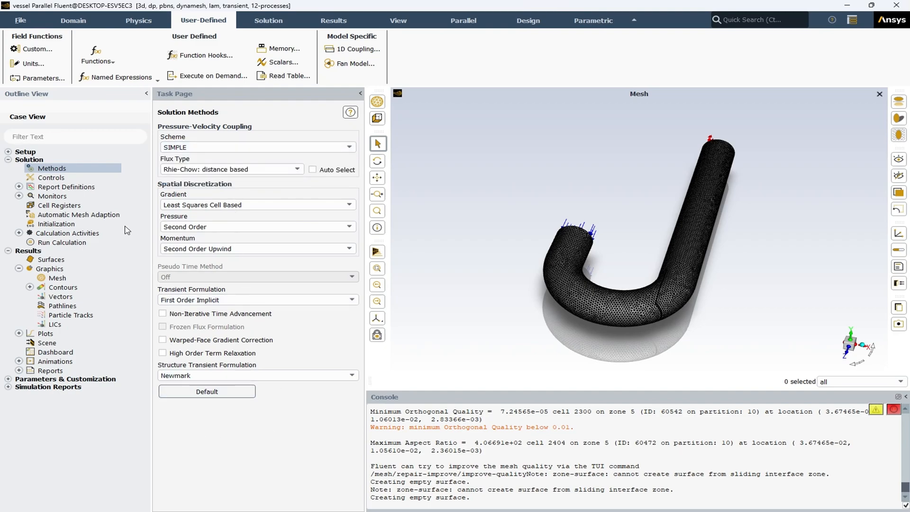
# Review the solution initialization settings and the time-stepping parameters for running the calculation.
pyautogui.click(48, 225)
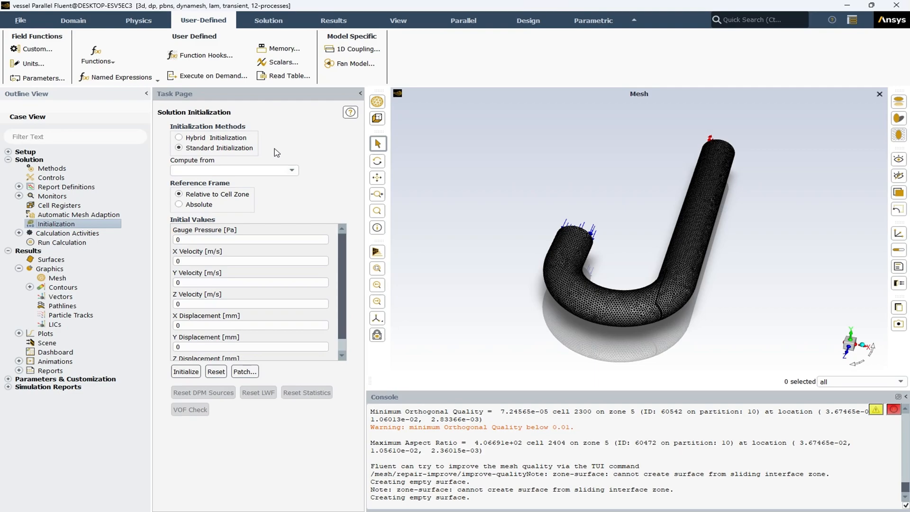
pyautogui.click(77, 243)
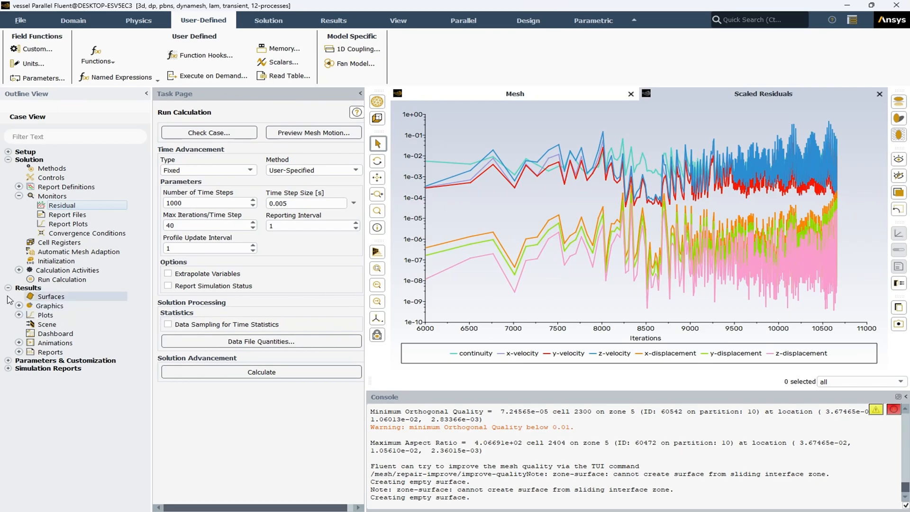
# Display the existing contour-1 plot of von Mises stress on the vessel surfaces and inspect the stress distribution.
pyautogui.click(9, 160)
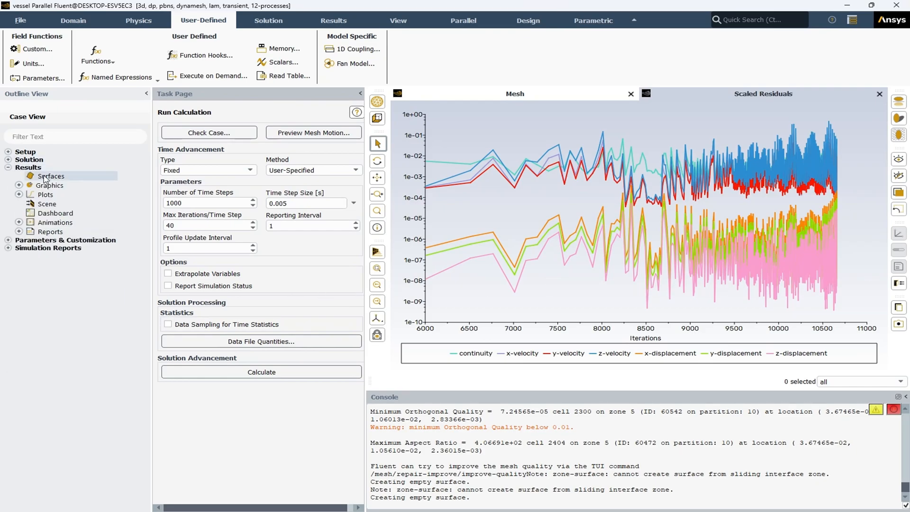
pyautogui.click(18, 185)
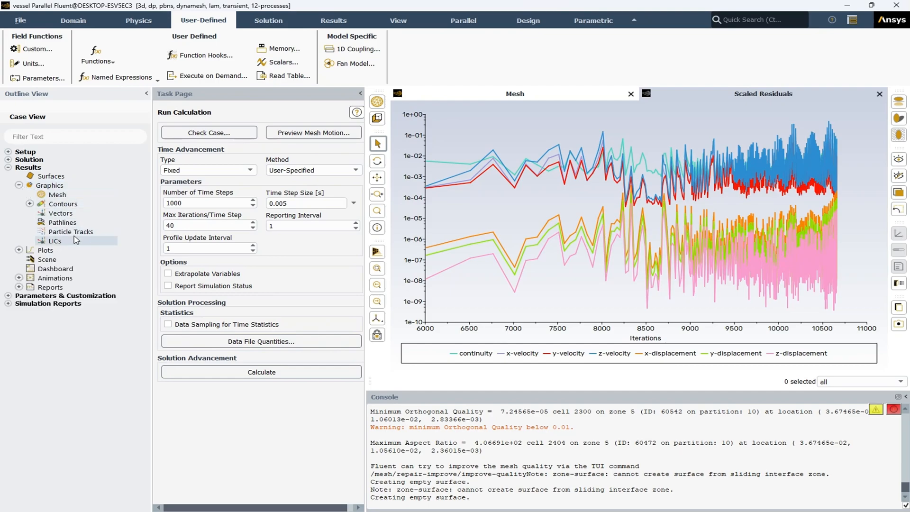
pyautogui.click(19, 250)
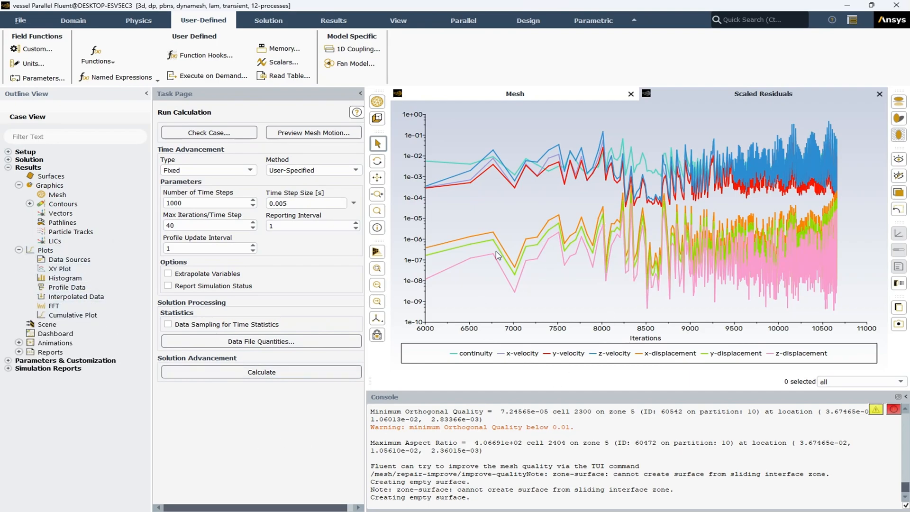
pyautogui.click(30, 203)
pyautogui.doubleClick(74, 223)
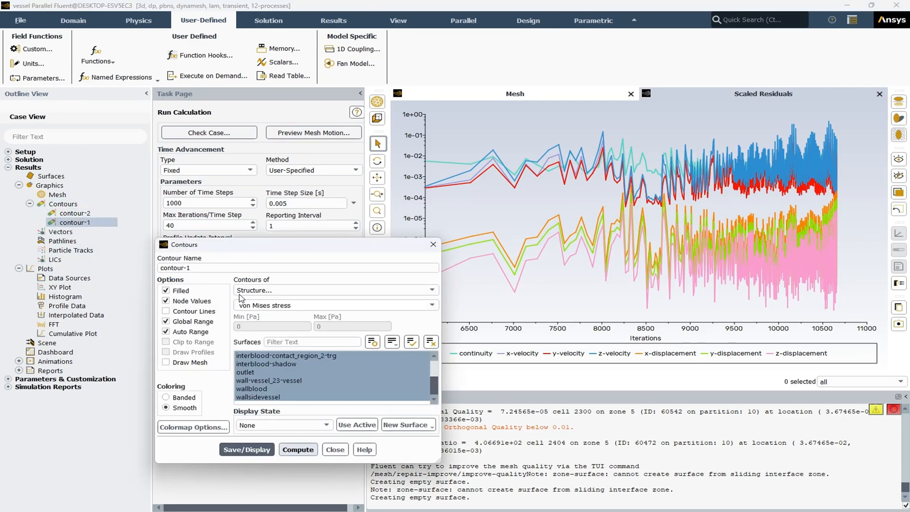
pyautogui.click(246, 449)
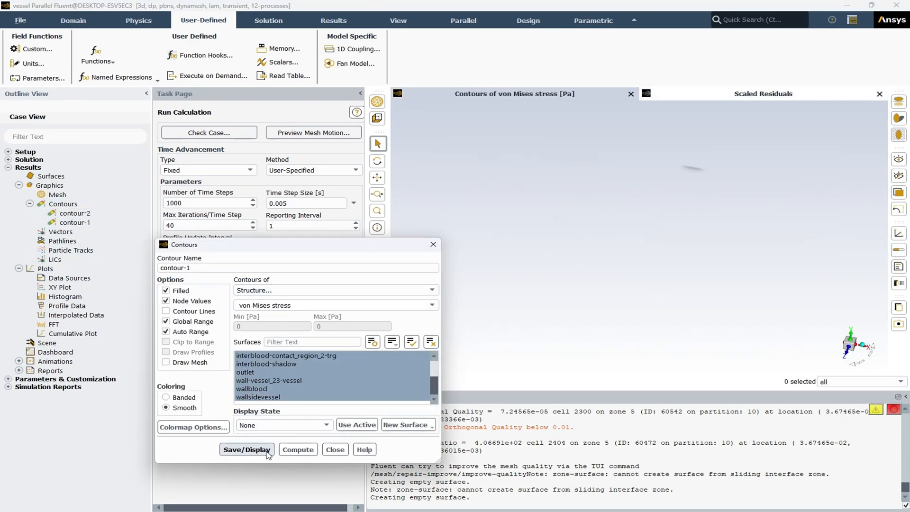
pyautogui.moveTo(386, 247); pyautogui.dragTo(316, 206)
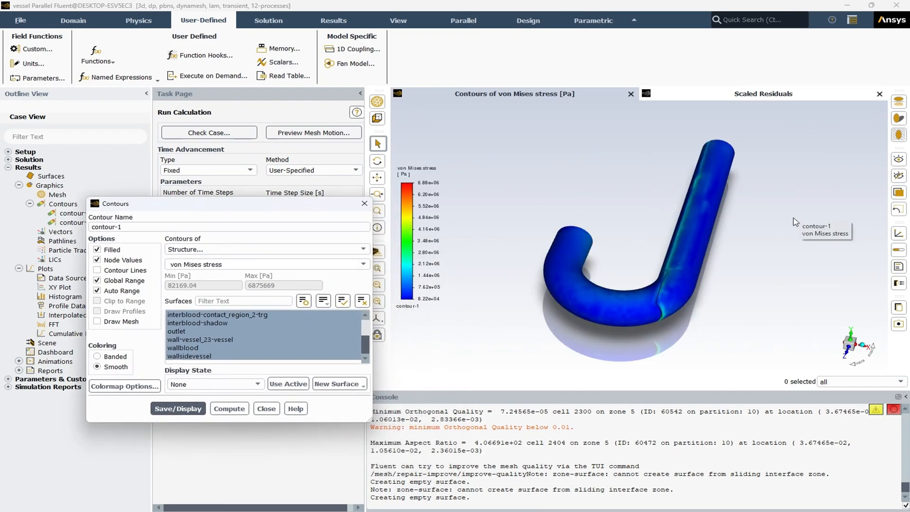
pyautogui.moveTo(650, 245); pyautogui.dragTo(632, 350, button='middle')
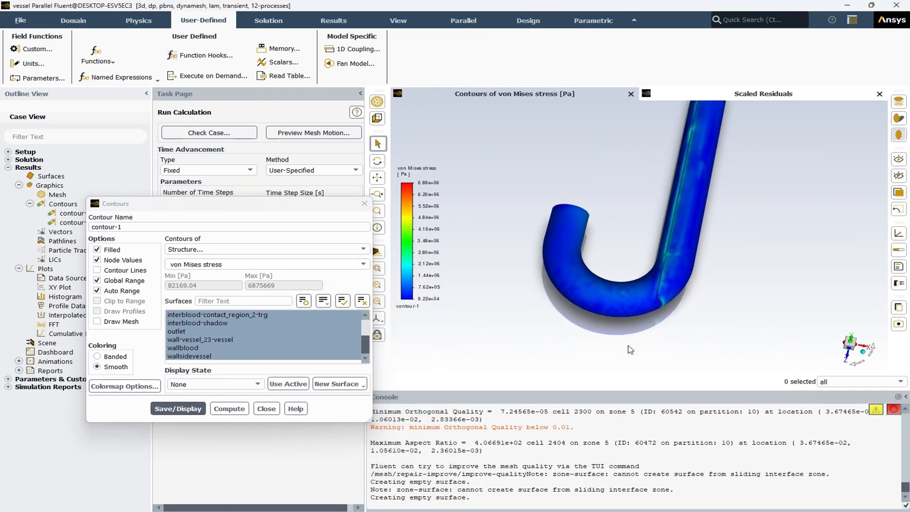
# Switch contour-1 from von Mises stress to X Displacement and display it on the vessel surfaces.
pyautogui.click(224, 315)
pyautogui.click(223, 315)
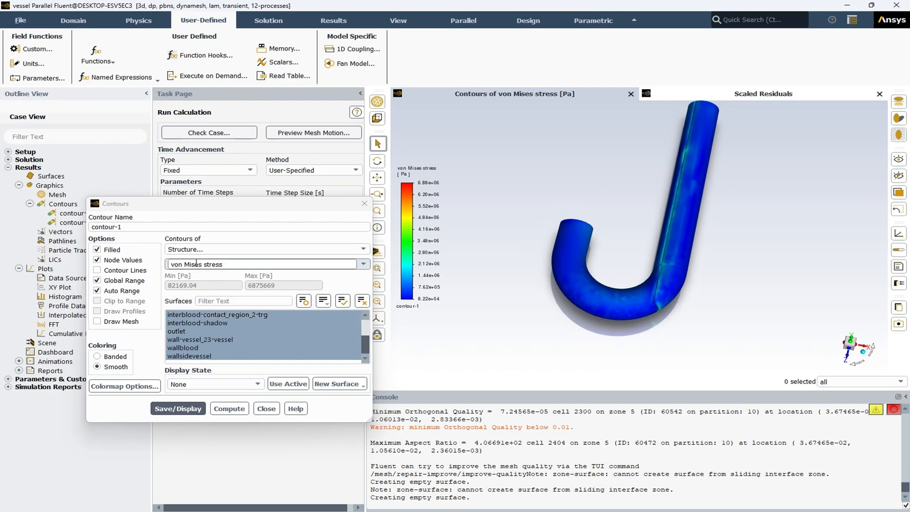
pyautogui.scroll(-3, 646, 326)
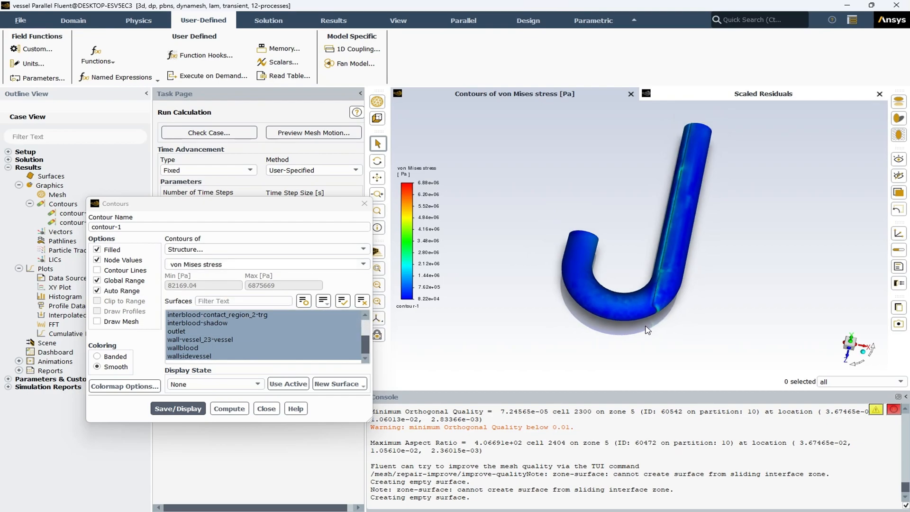
pyautogui.moveTo(648, 293); pyautogui.dragTo(671, 297, button='middle')
pyautogui.click(232, 265)
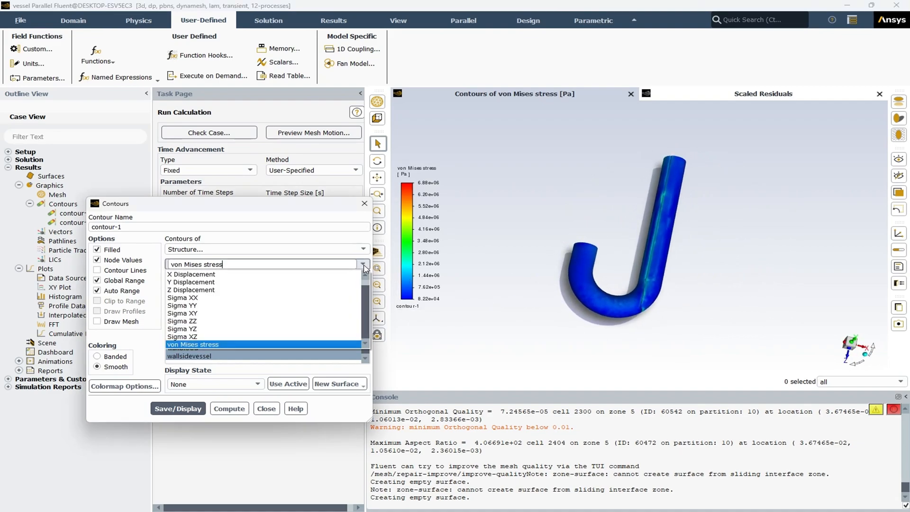
pyautogui.click(228, 272)
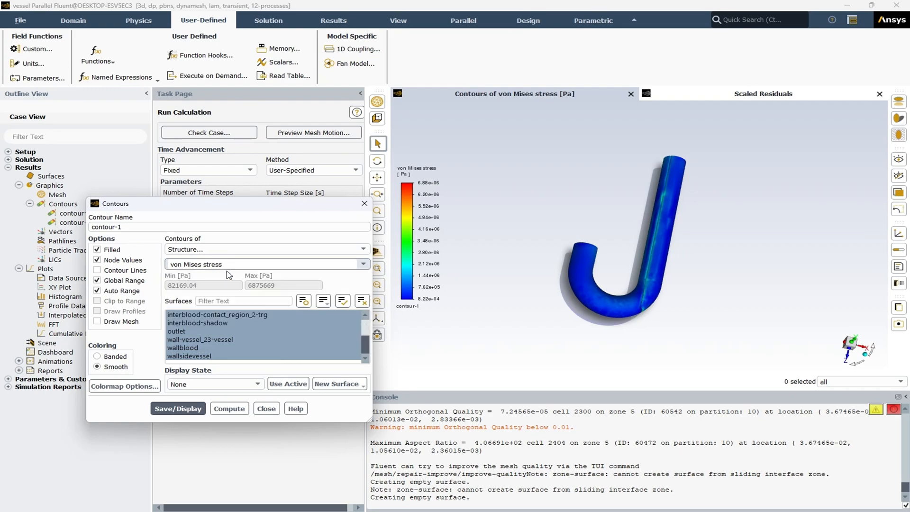
pyautogui.click(180, 410)
# Change contour-1 to Y Displacement, display it and inspect the distribution along the vessel.
pyautogui.click(364, 265)
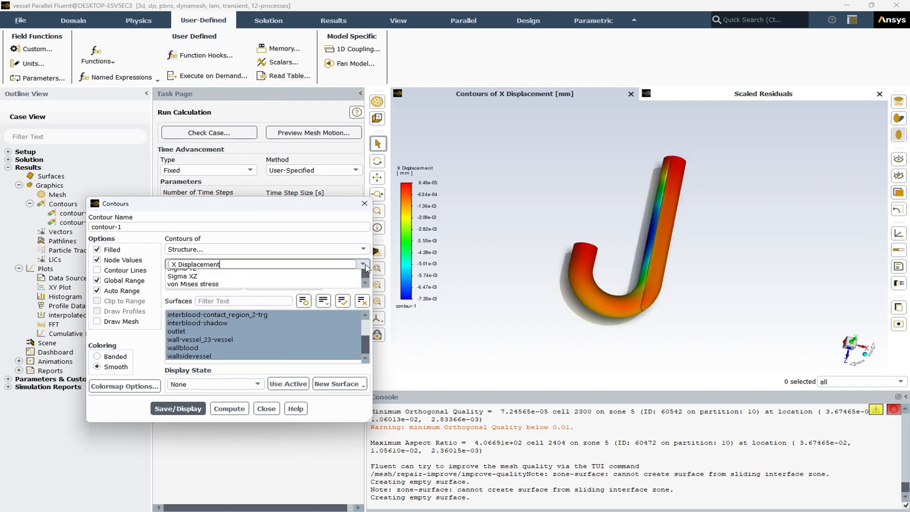
pyautogui.click(277, 284)
pyautogui.click(191, 408)
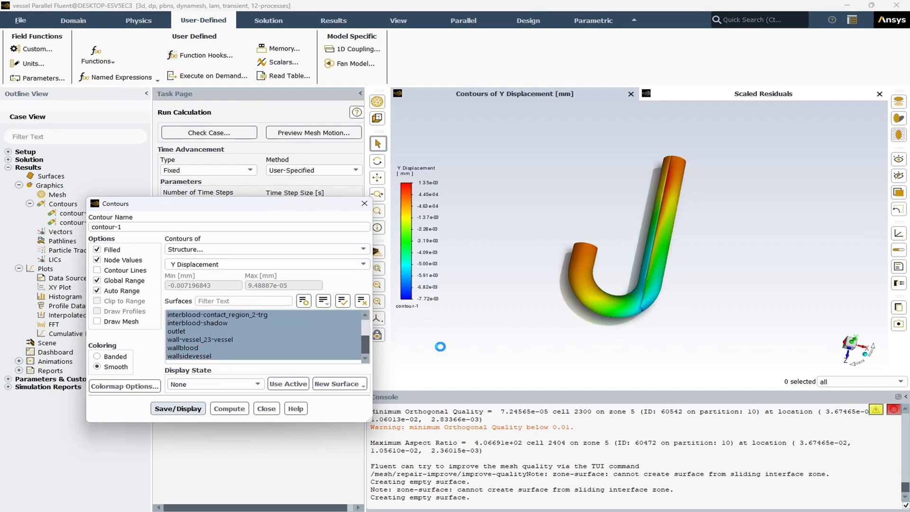
pyautogui.moveTo(611, 266); pyautogui.dragTo(713, 277)
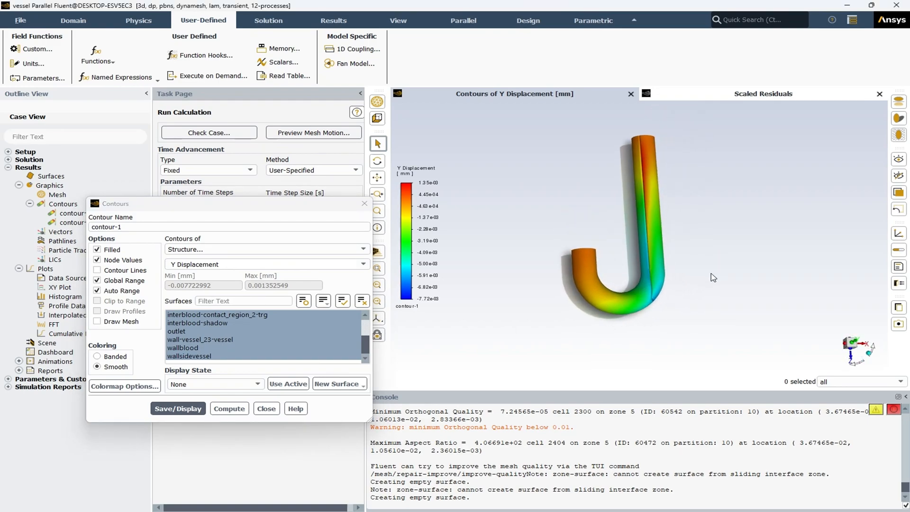
# Review the picture export options, selecting 4K (3840x2160) instead of the window resolution, and leave without saving, closing the contour settings too.
pyautogui.click(899, 325)
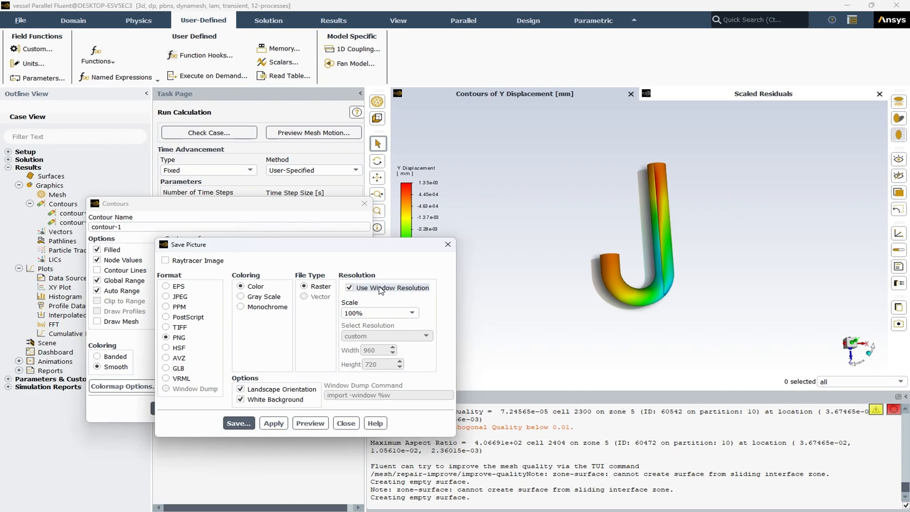
pyautogui.click(380, 290)
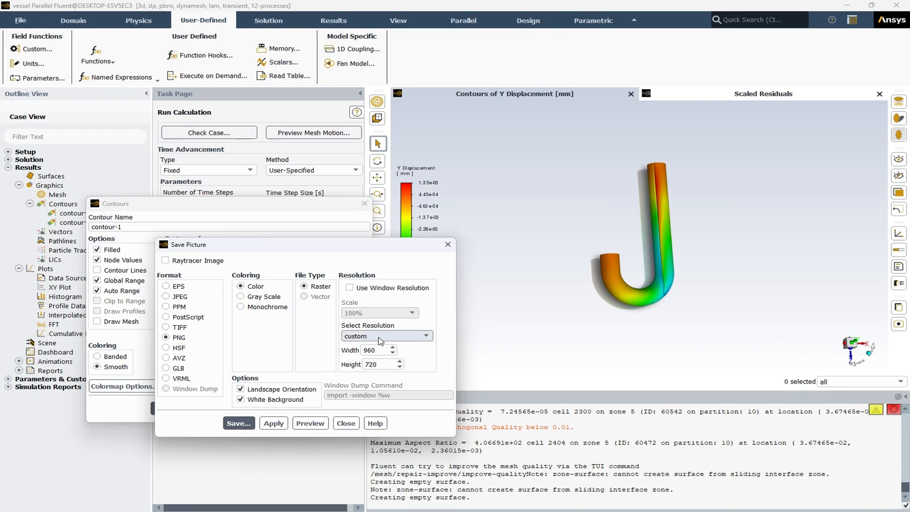
pyautogui.click(382, 336)
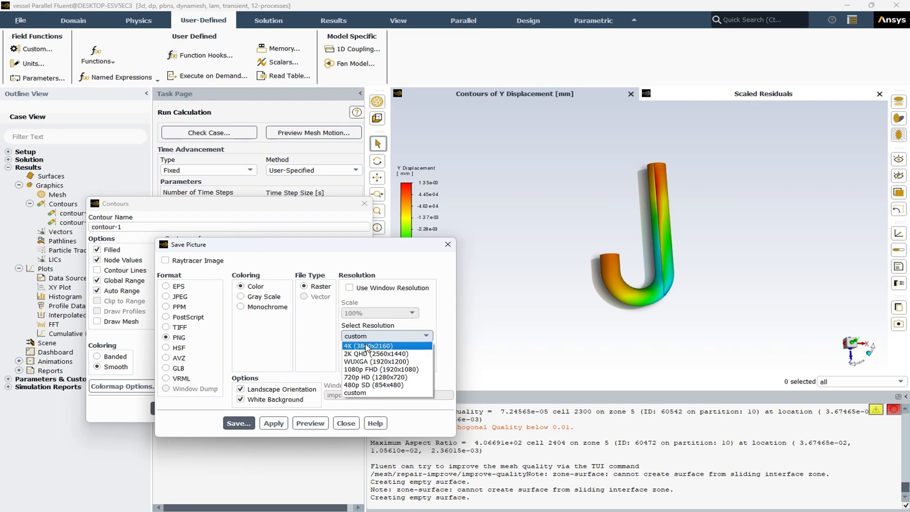
pyautogui.click(367, 347)
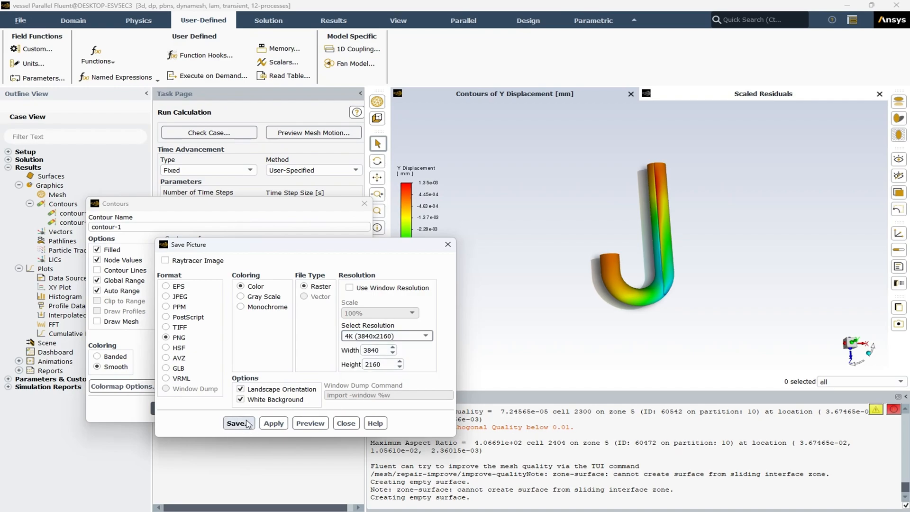
pyautogui.click(346, 423)
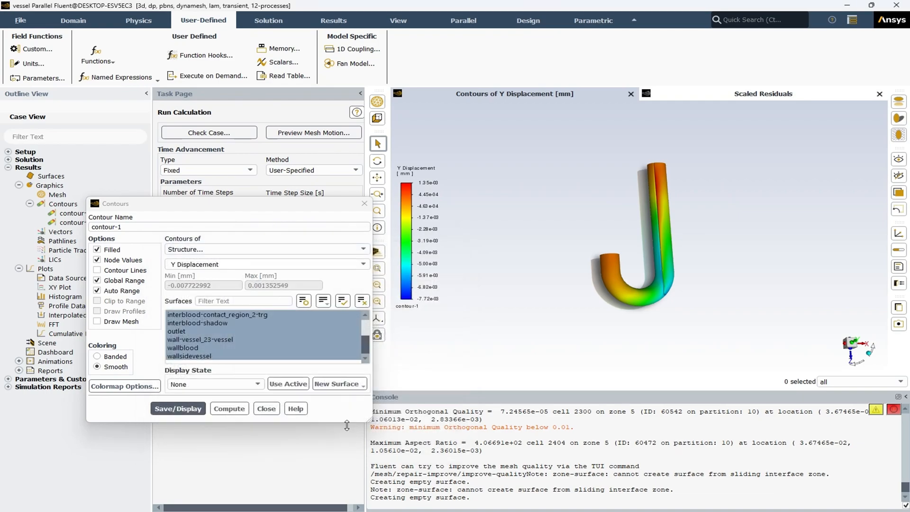
pyautogui.click(265, 408)
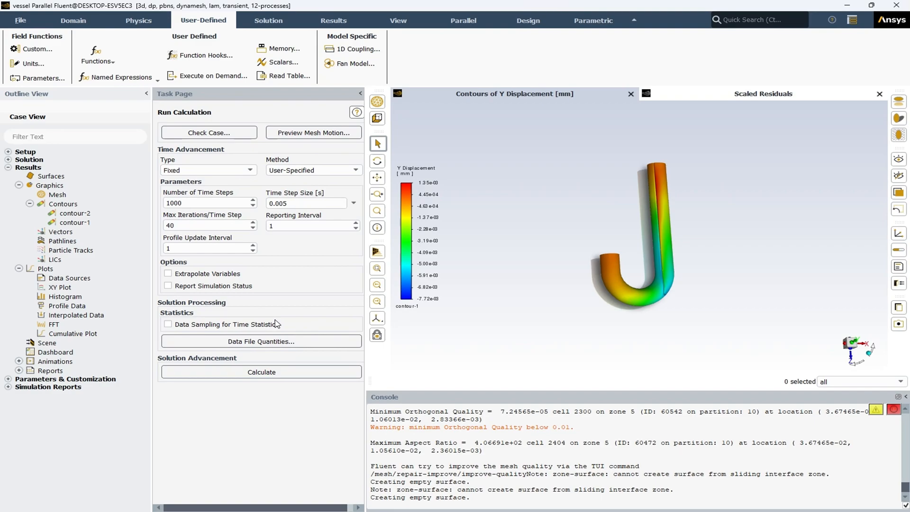
# Switch to the contours folder in File Explorer and view its images, from geom2 and mesh through the von Mises and X and Y displacement plots.
pyautogui.hotkey('alt', 'Tab')
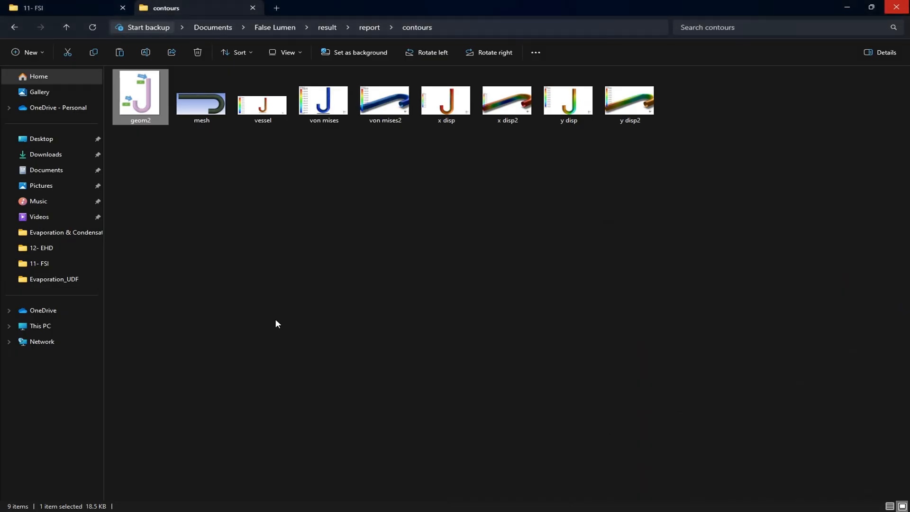
pyautogui.doubleClick(141, 96)
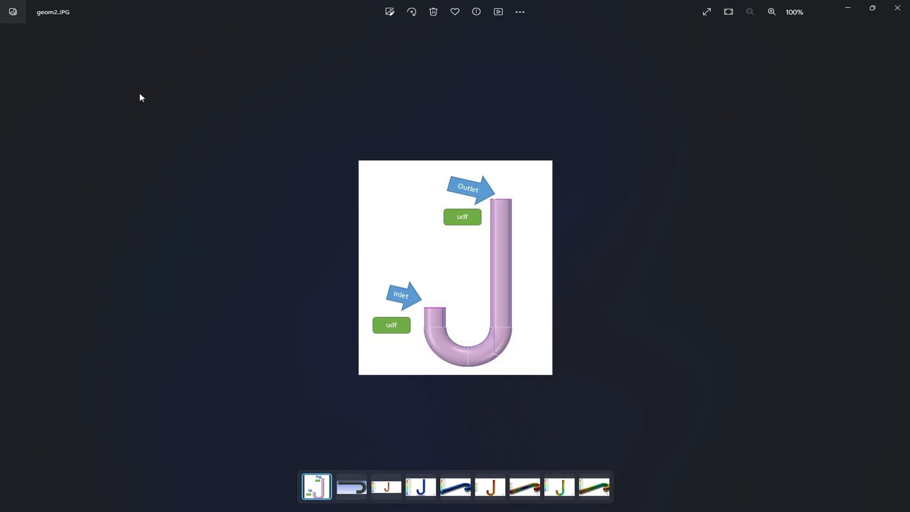
pyautogui.press('Right')
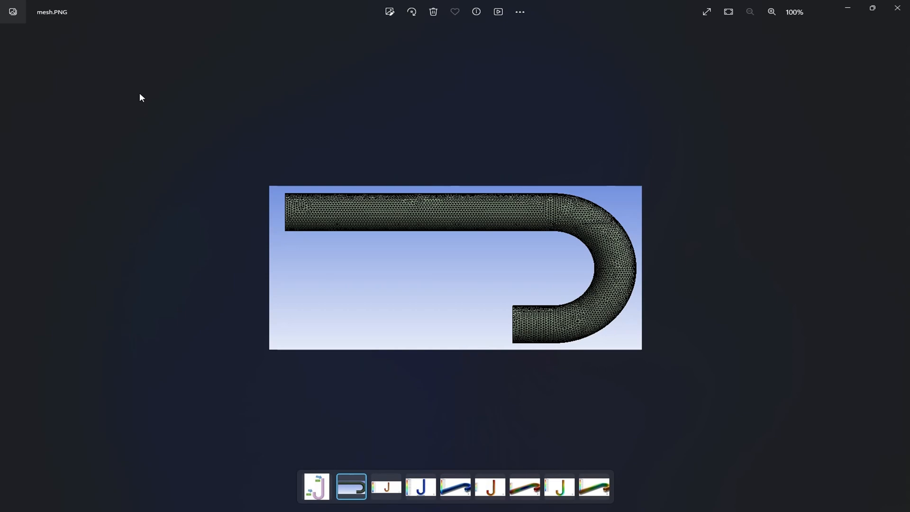
pyautogui.press('Right')
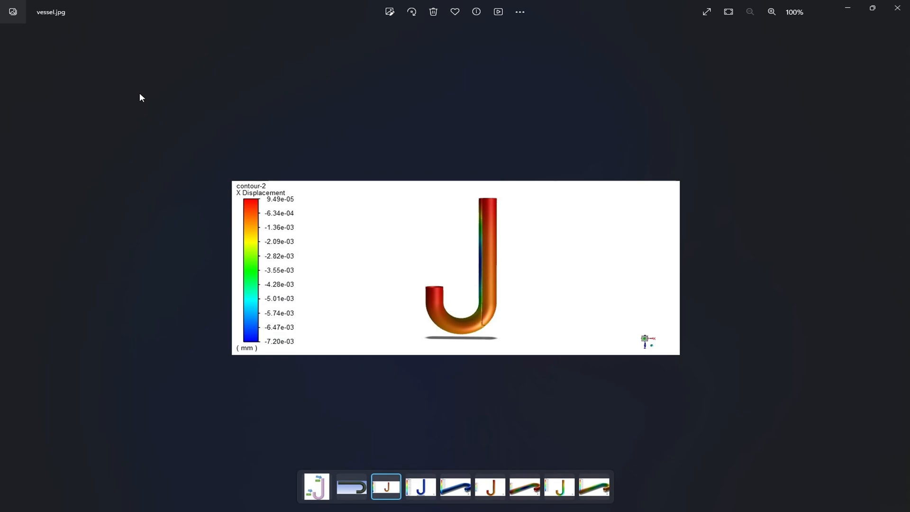
pyautogui.press('Right')
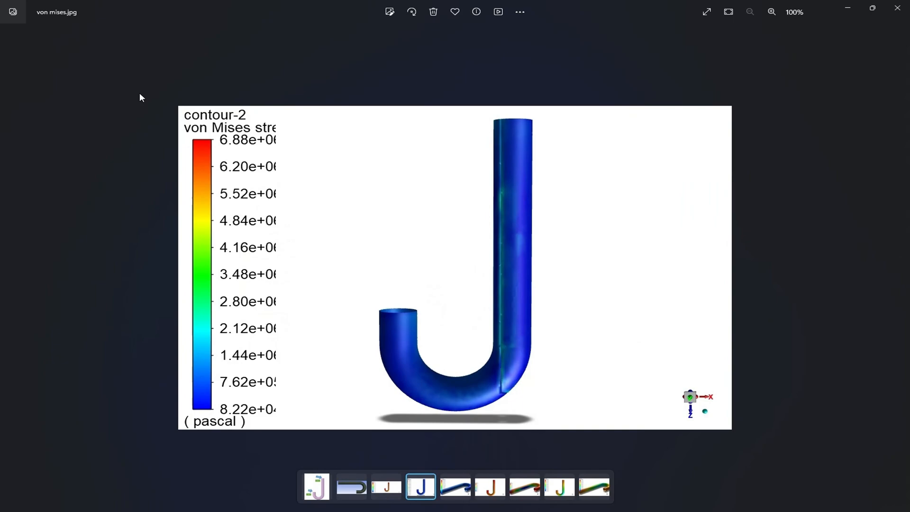
pyautogui.press('Right')
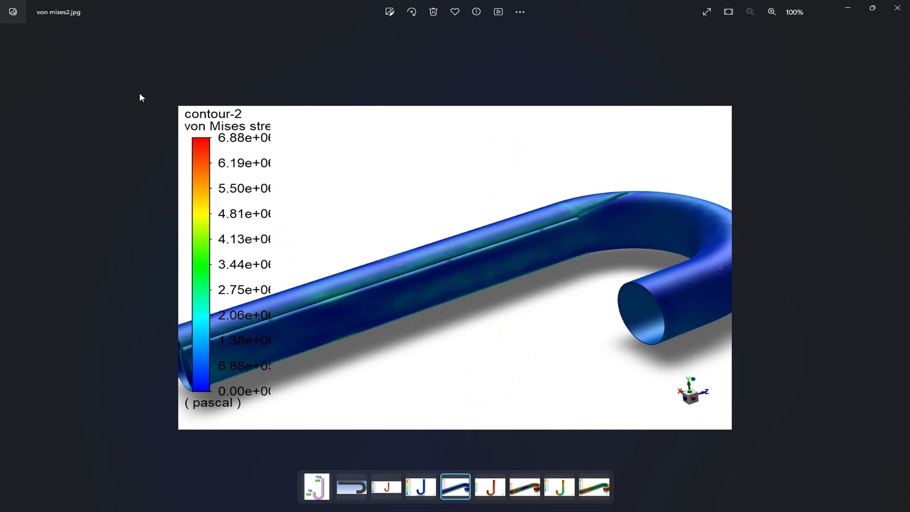
pyautogui.press('Right')
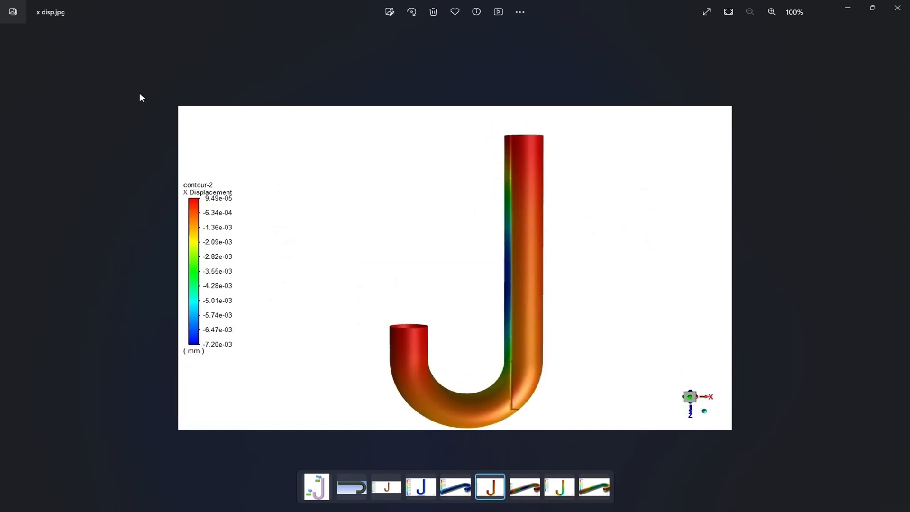
pyautogui.press('Right')
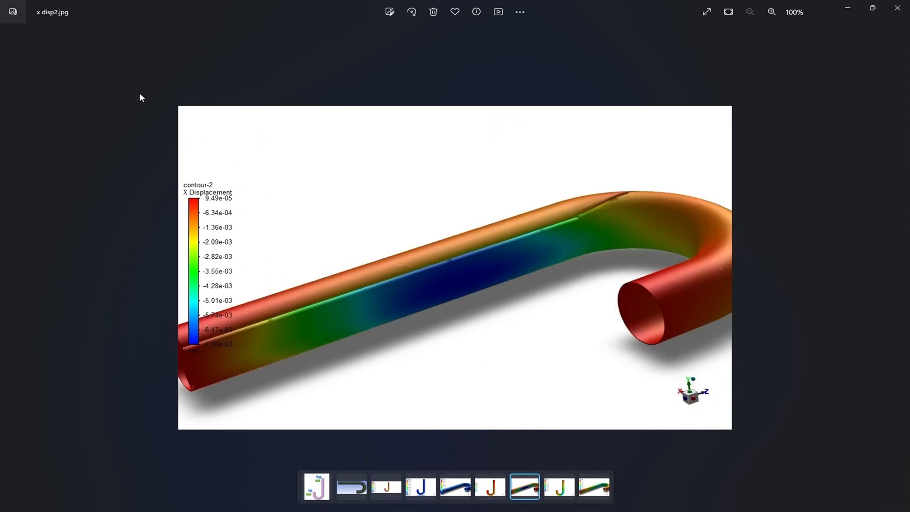
pyautogui.press('Right')
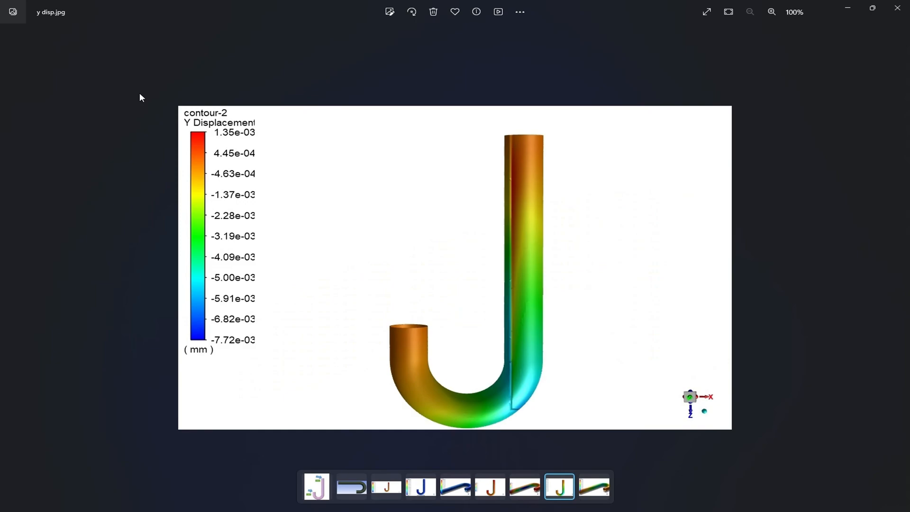
pyautogui.press('Right')
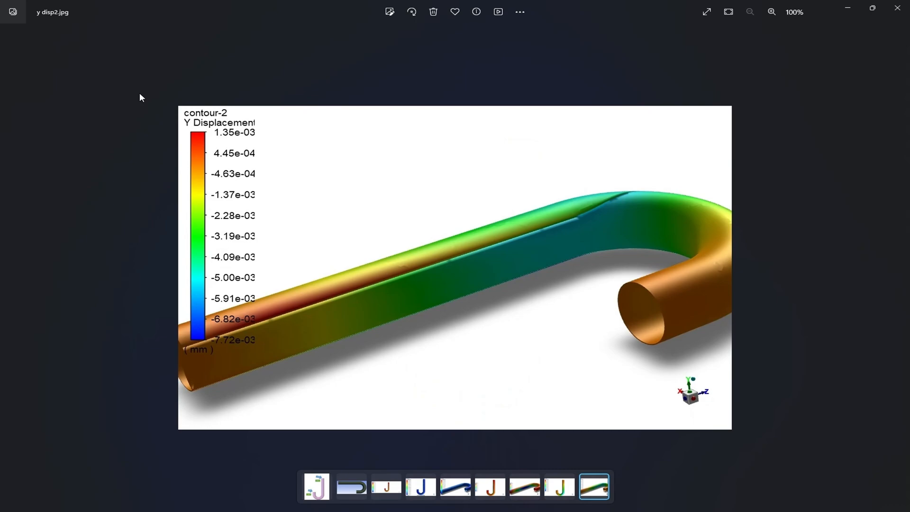
pyautogui.hotkey('alt', 'F4')
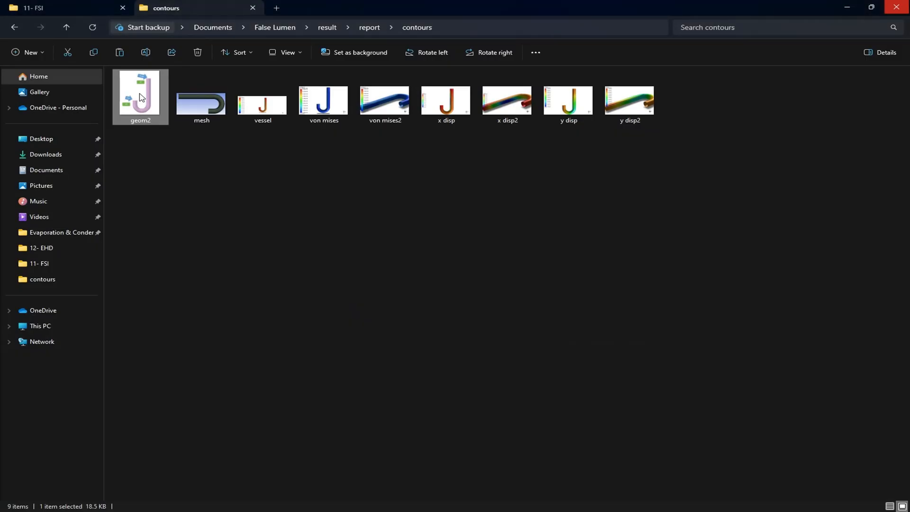
# Return to Fluent and collapse the Contours, Graphics and Plots branches under Results.
pyautogui.hotkey('alt', 'Tab')
pyautogui.hotkey('alt', 'Tab')
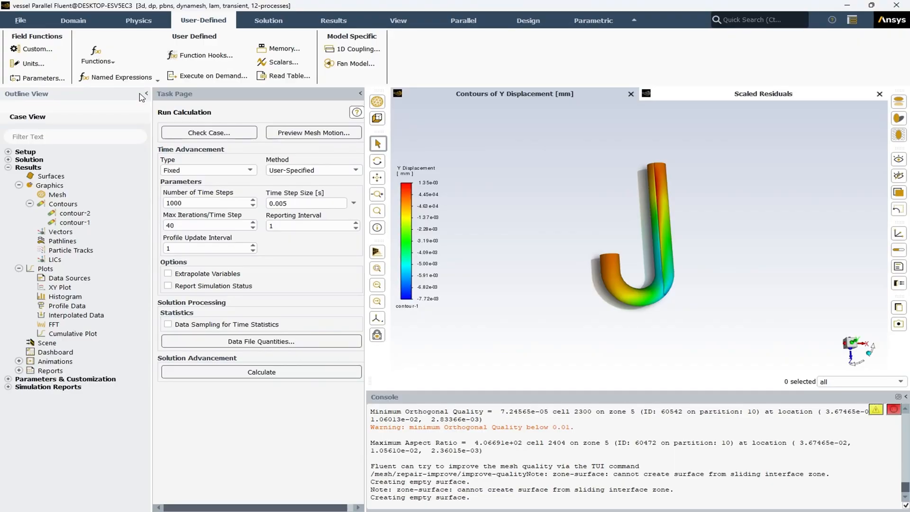
pyautogui.click(30, 204)
pyautogui.click(19, 185)
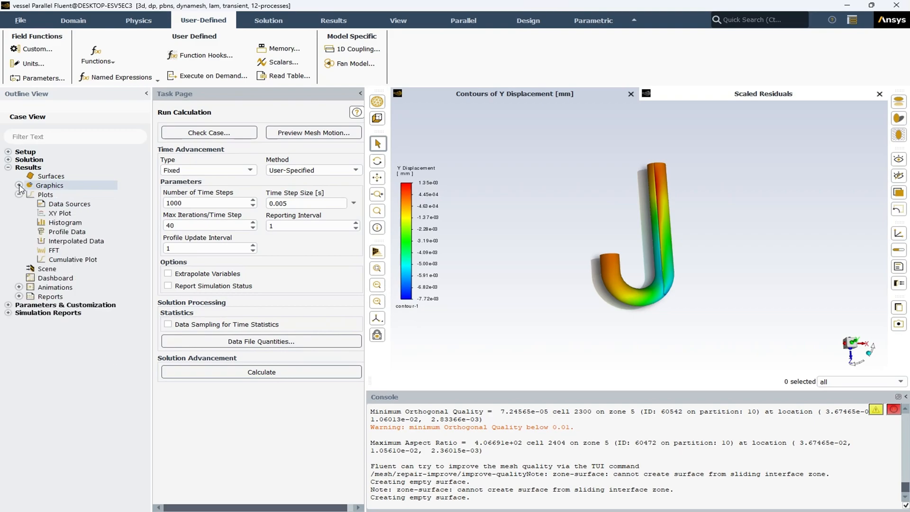
pyautogui.click(20, 194)
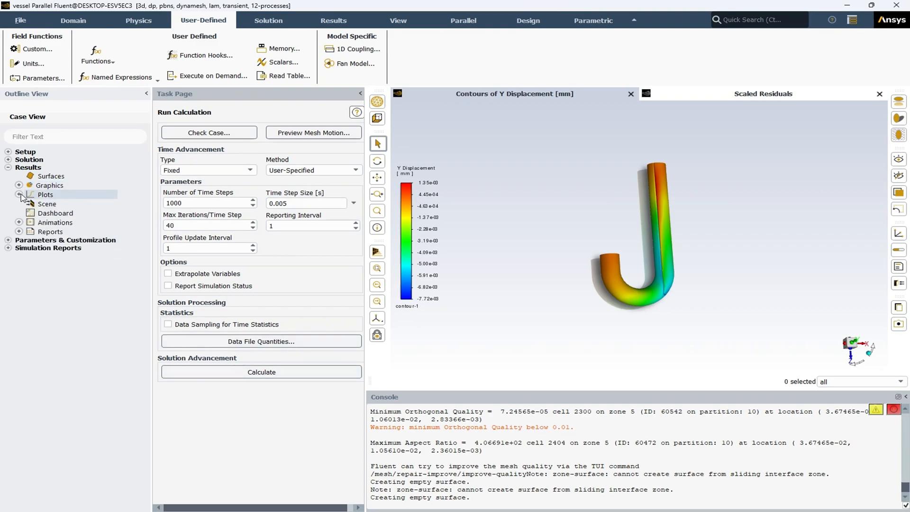